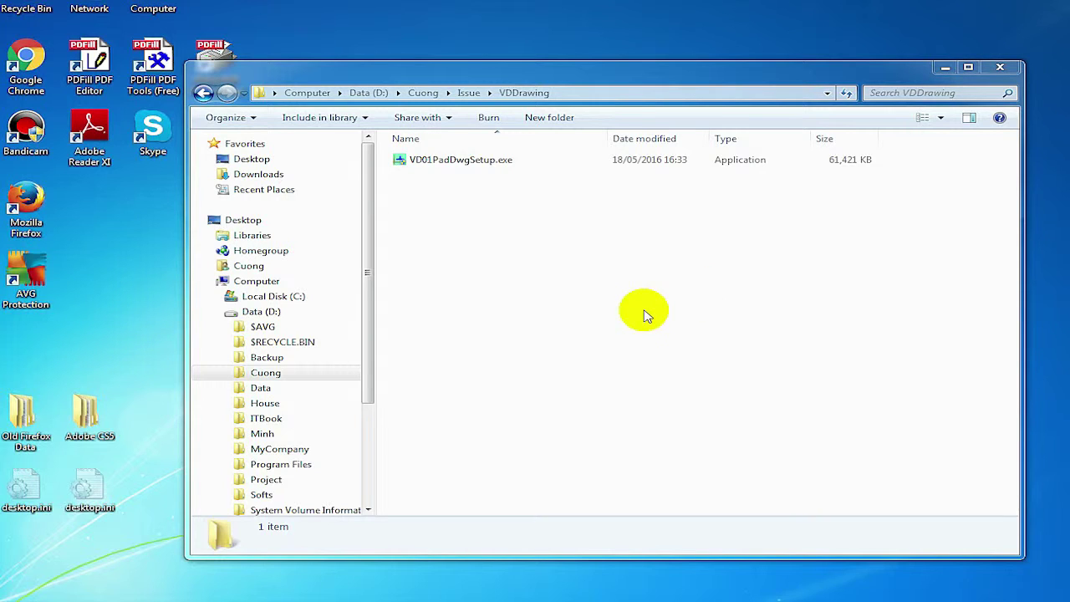
Step: Launch the VD01PadDwgSetup.exe installer and accept the licence agreement
click(484, 164)
double_click(484, 164)
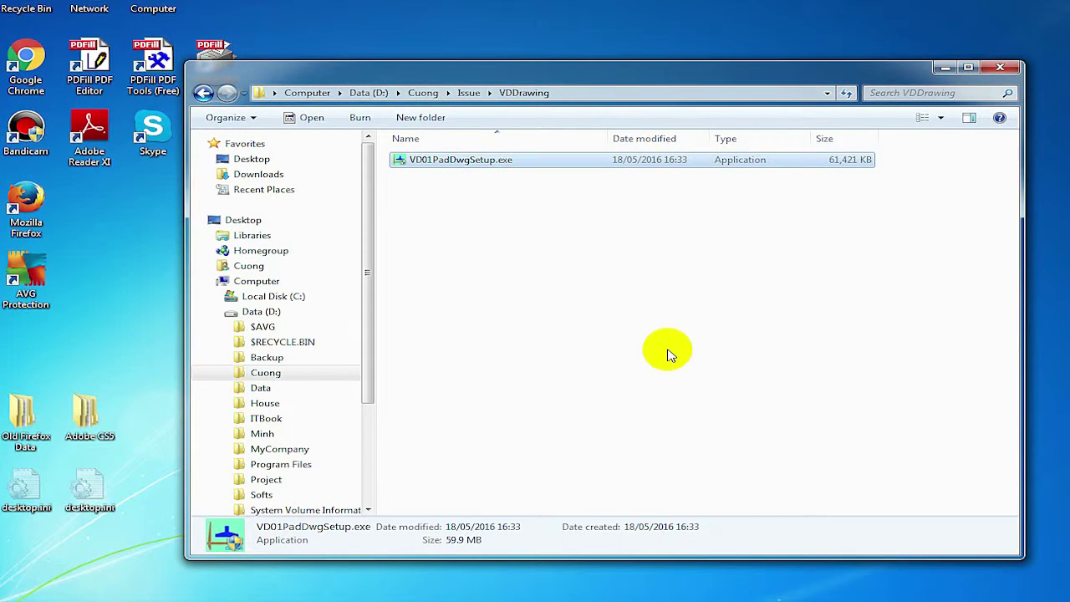
click(633, 453)
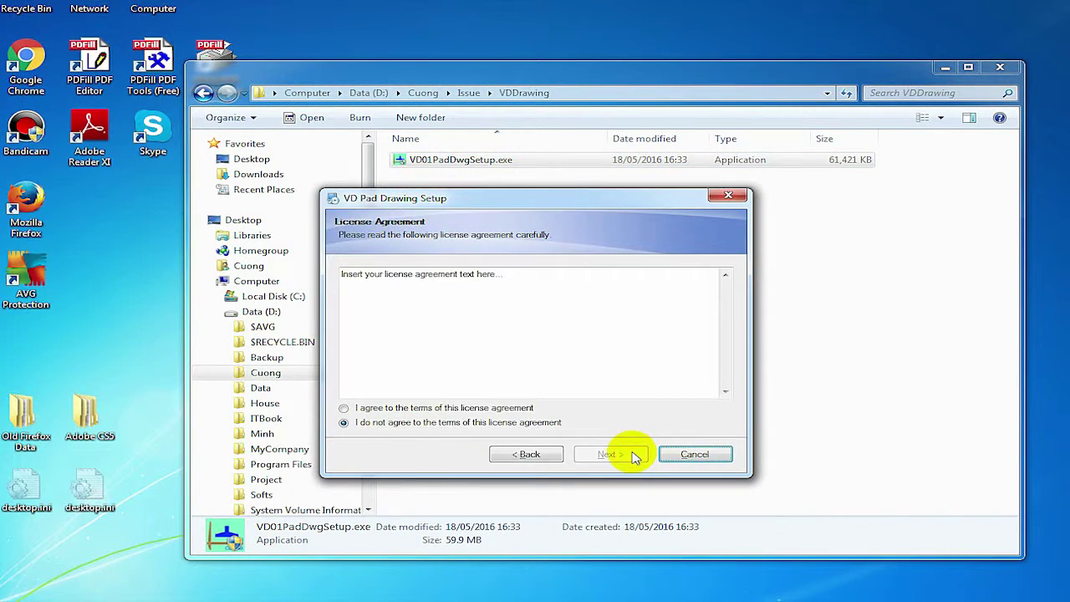
click(501, 408)
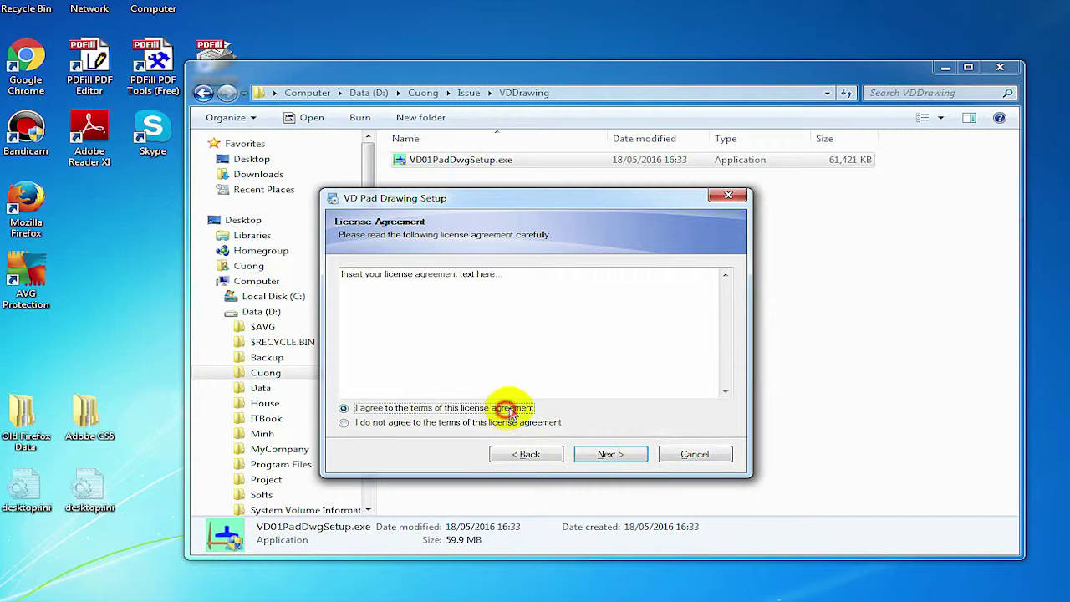
click(608, 455)
click(608, 458)
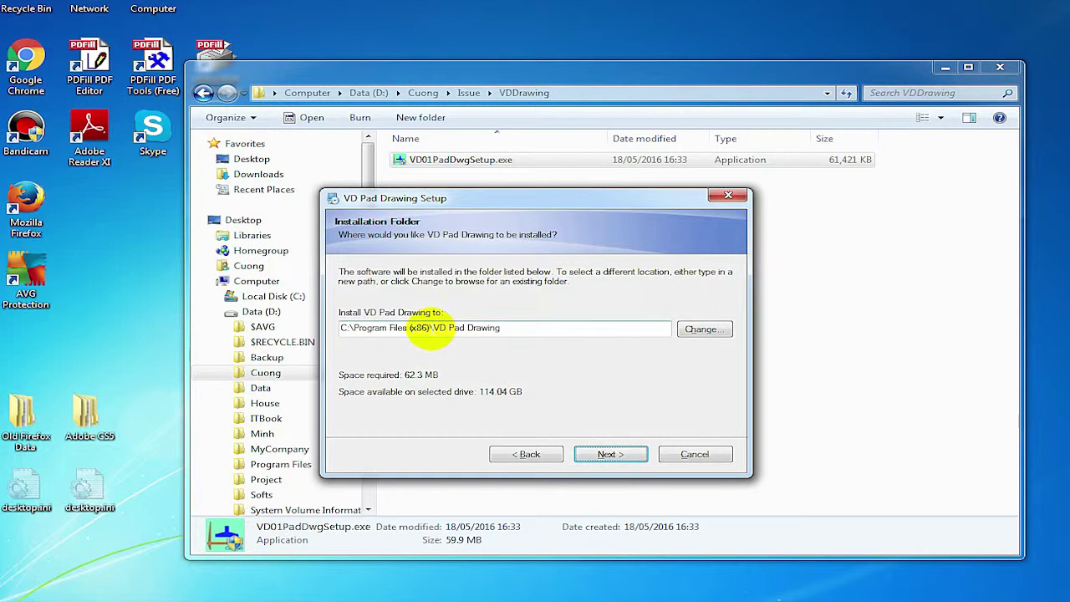
Step: Install the files into D:\VD Pad Drawing, keeping the VD Pad Drawing shortcut folder
drag(431, 328, 341, 328)
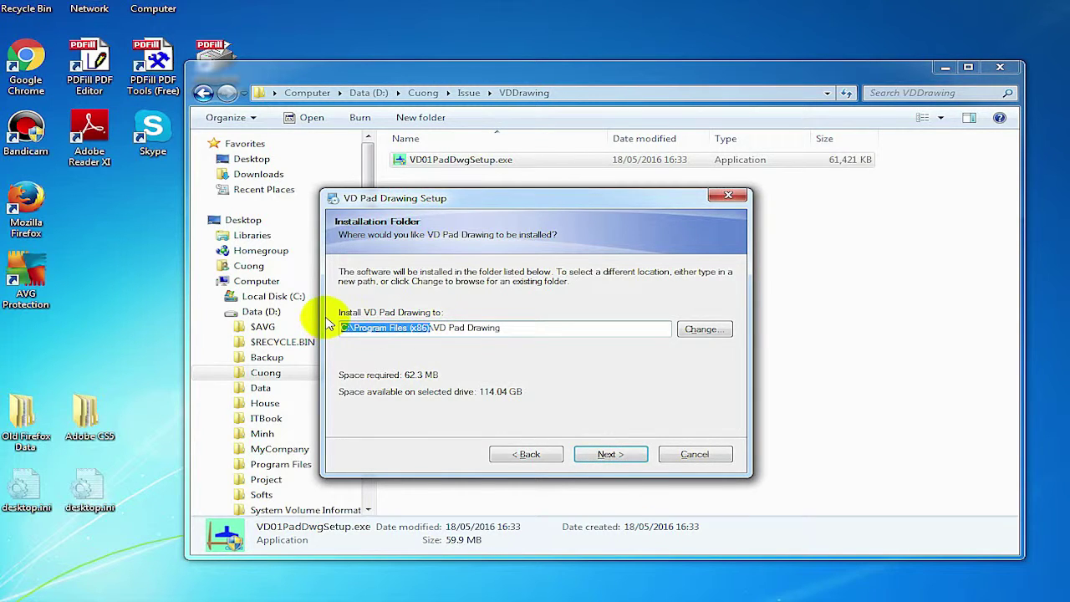
text(D:)
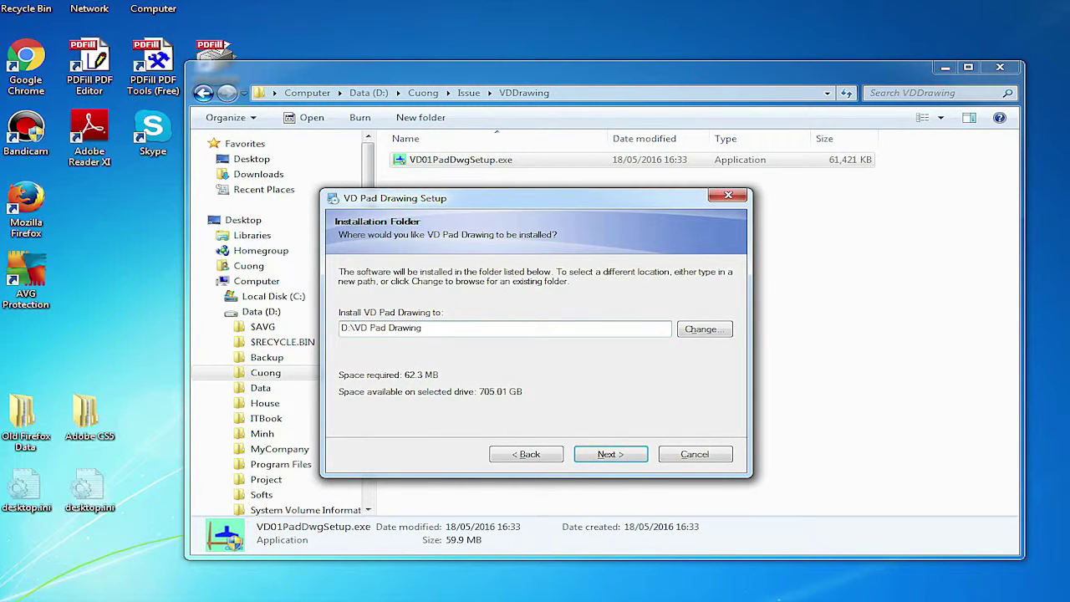
click(600, 455)
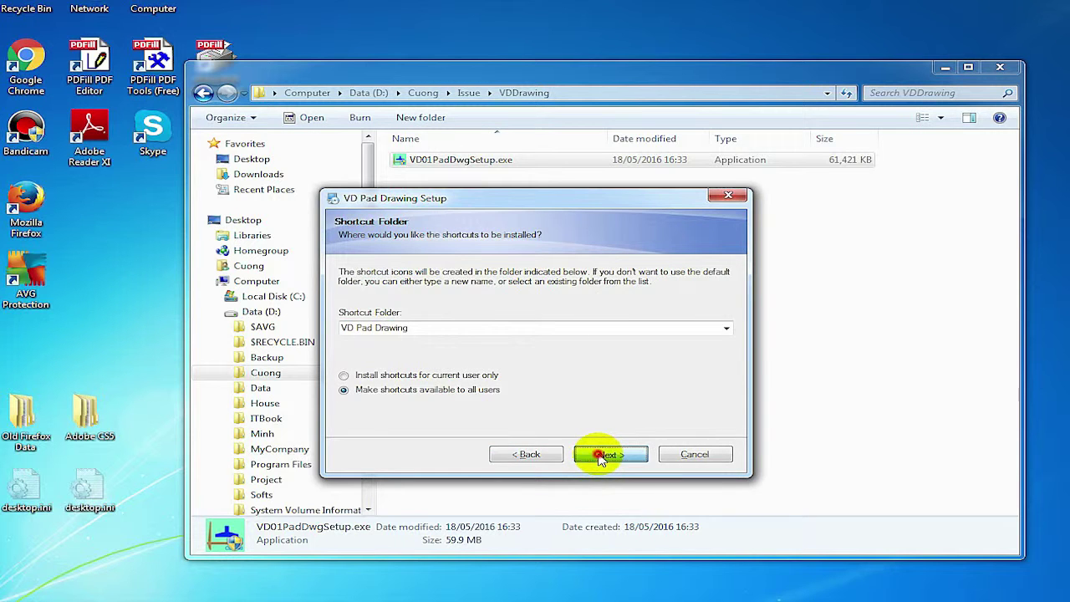
click(600, 457)
click(600, 458)
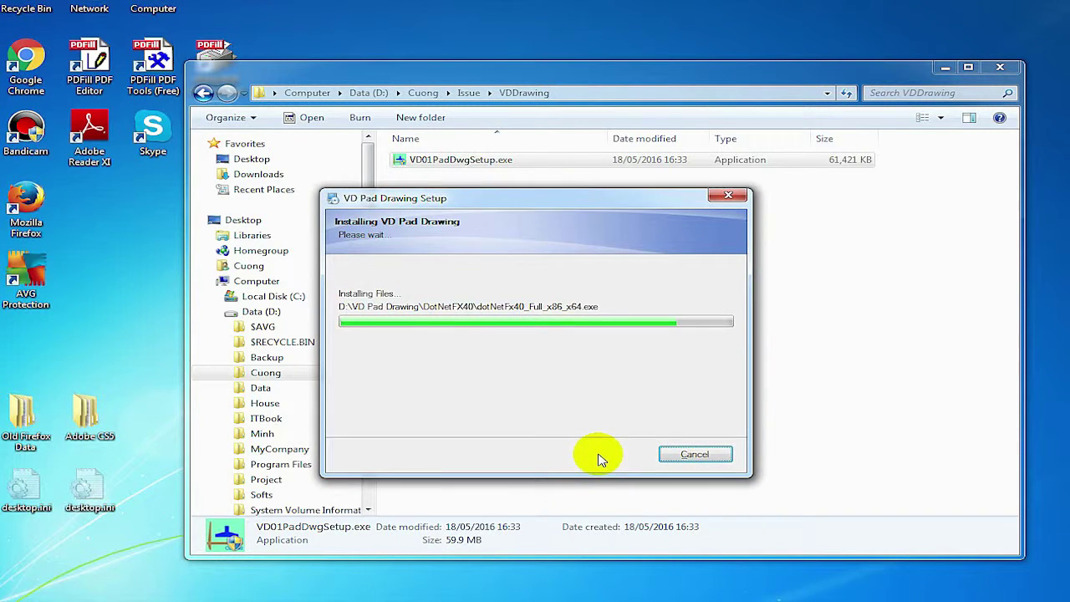
Step: Allow the unverified VD01-Pad Office customization to install, then finish setup
click(602, 456)
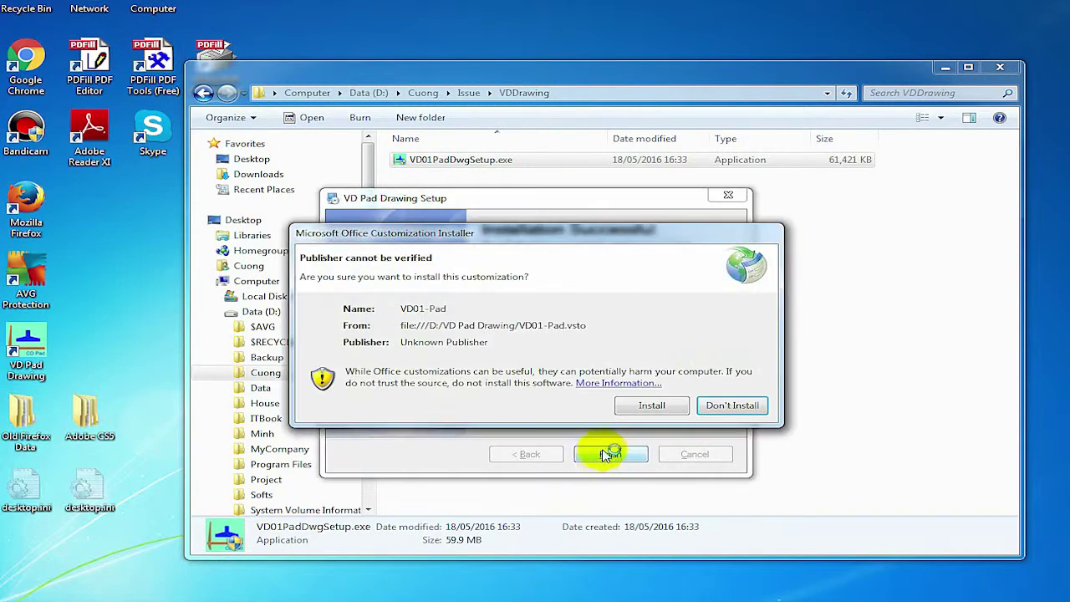
click(642, 408)
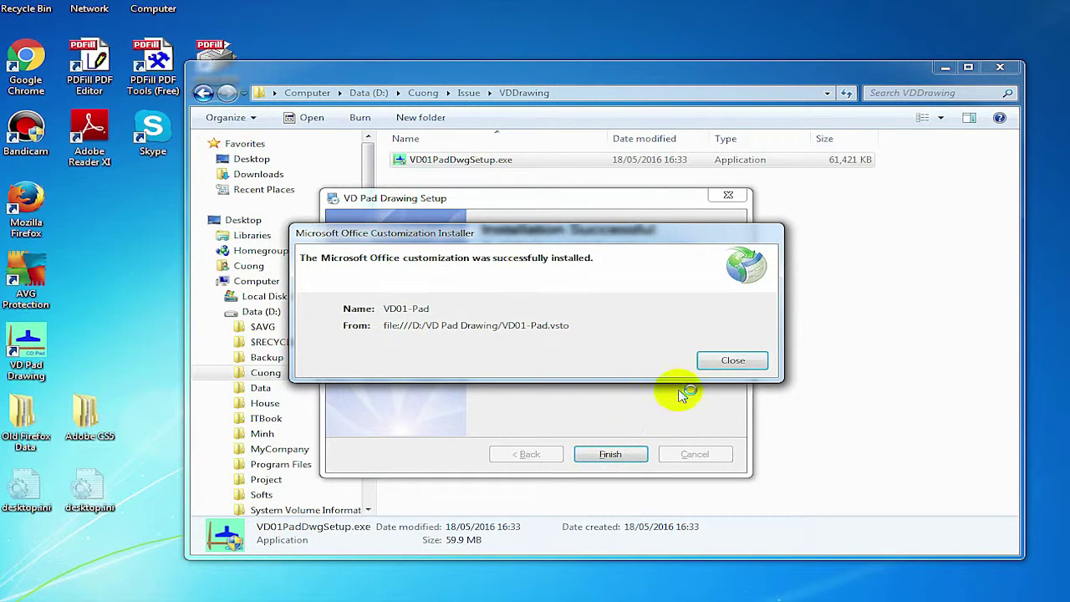
click(729, 360)
click(623, 452)
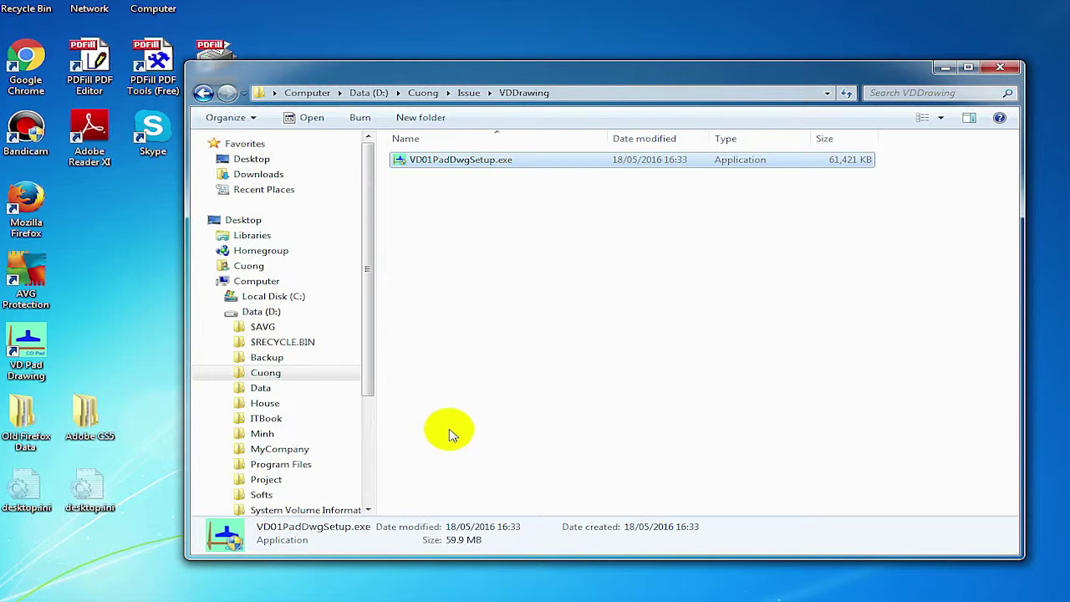
Step: Launch VD Pad Drawing from the desktop and show the 01PadStruc sheet of VD-01Pad.xlsm
double_click(36, 362)
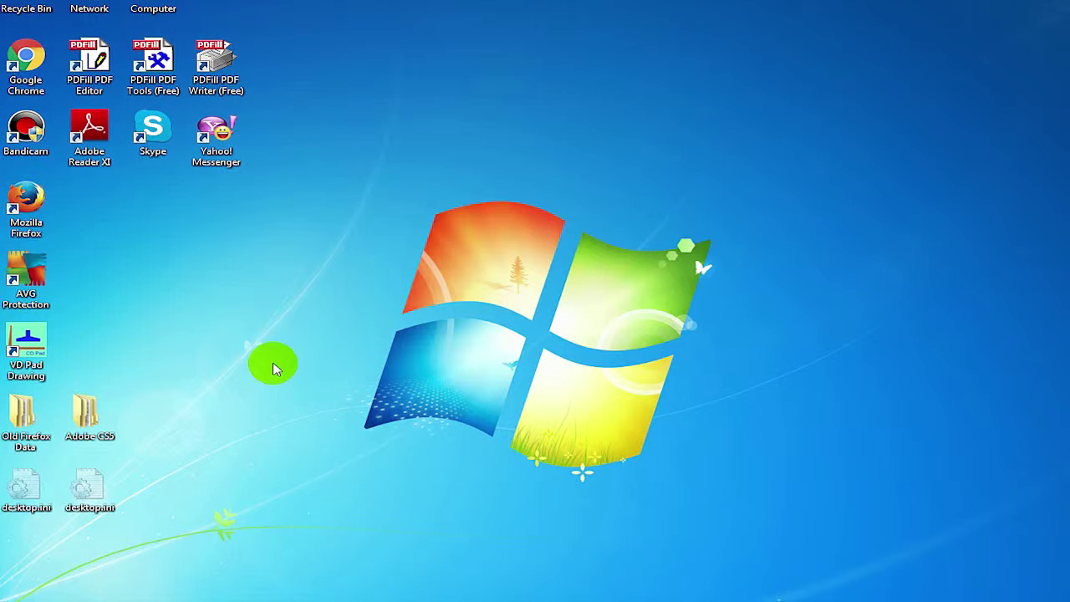
double_click(37, 361)
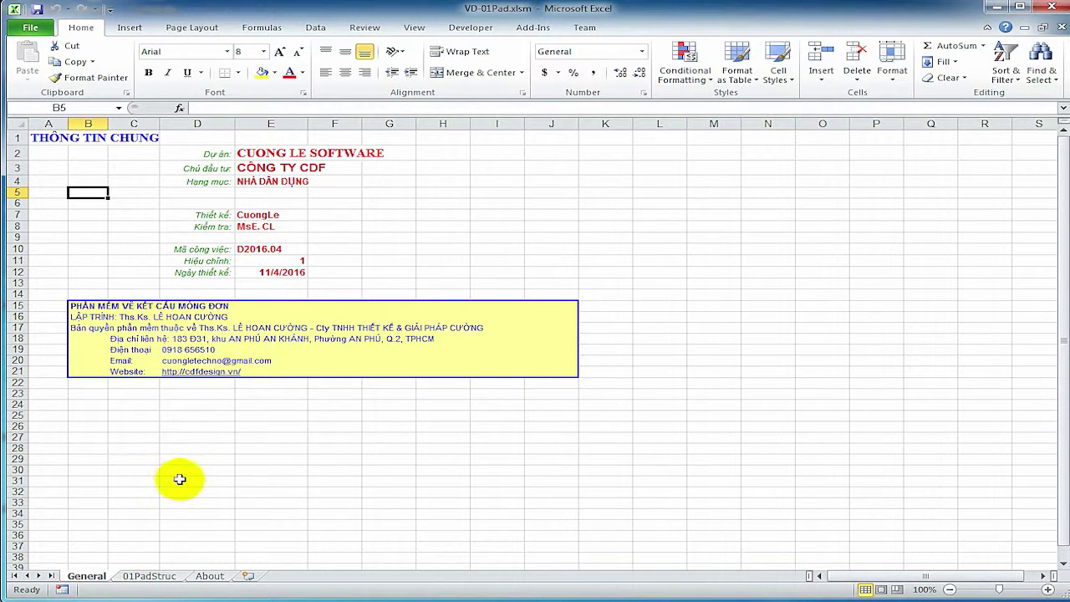
click(159, 576)
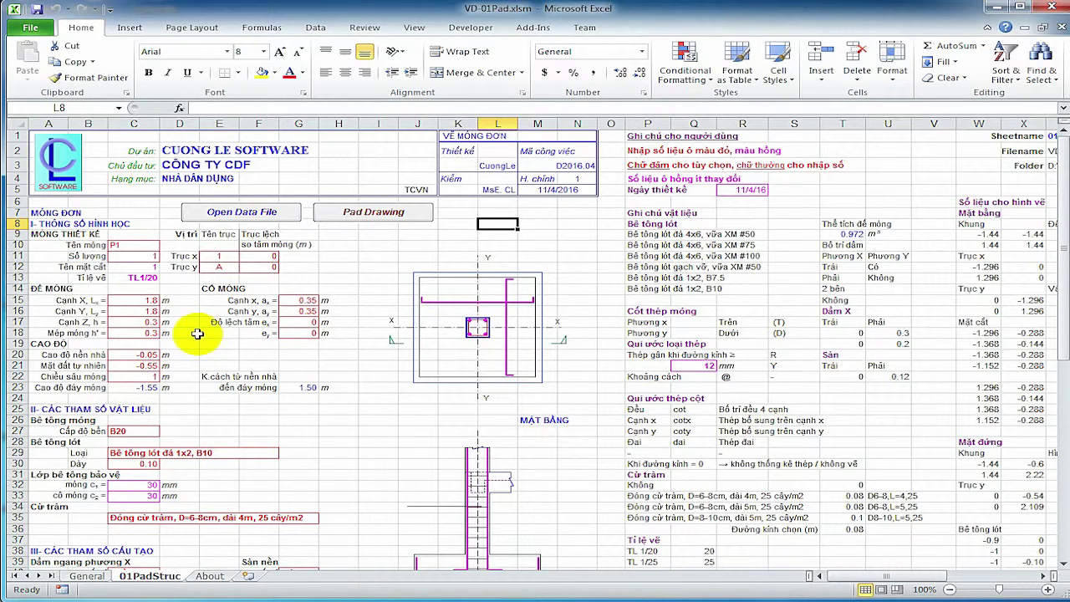
Step: Rename the footing to P2 and keep the TL1/20 drawing scale
click(132, 244)
text(P)
key(Return)
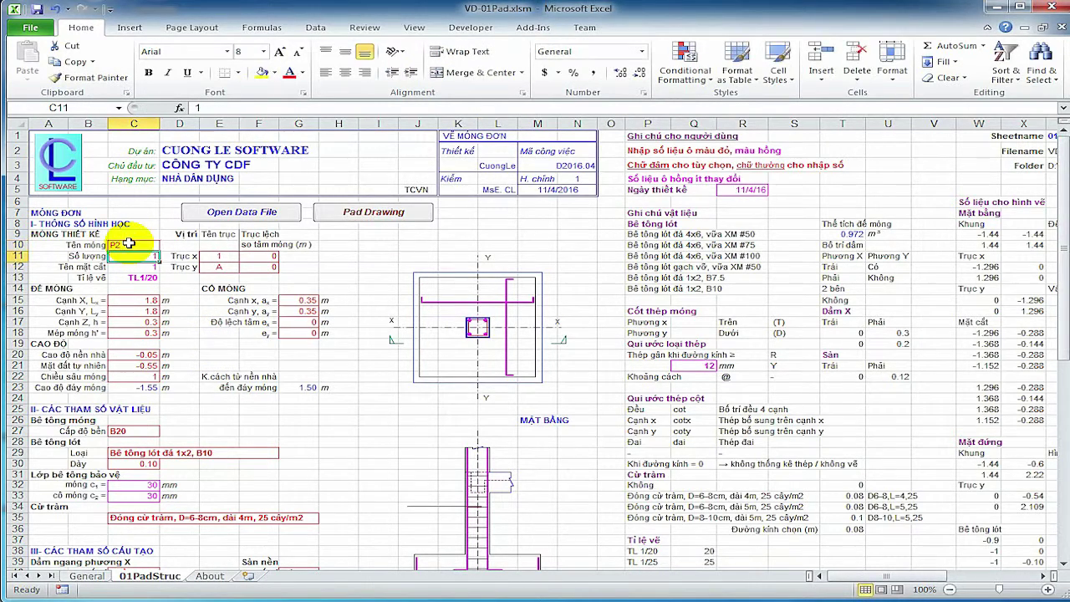
key(Return)
key(Return)
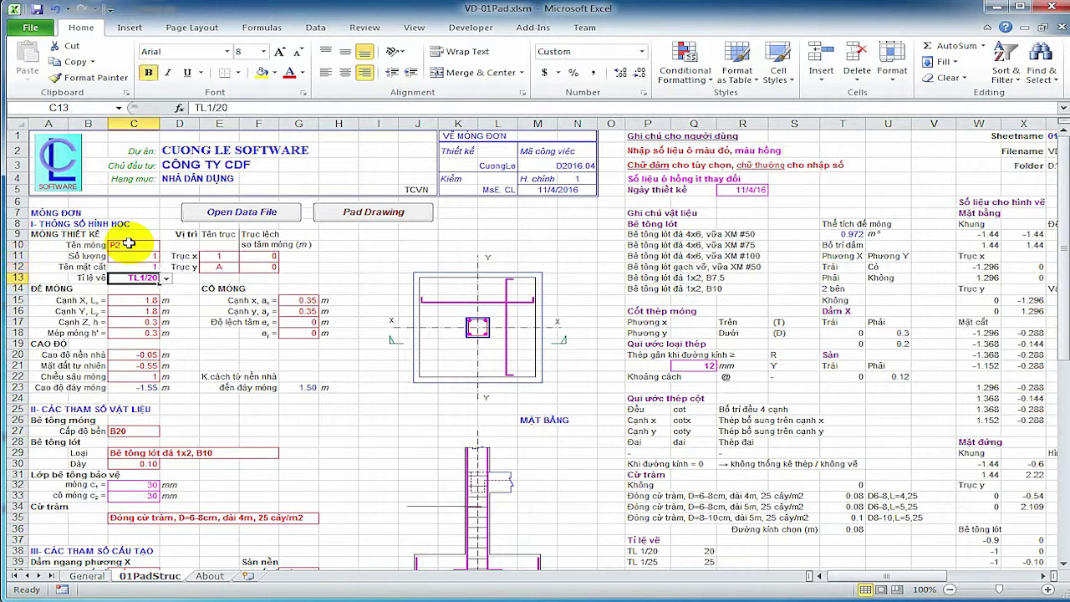
click(168, 281)
click(142, 289)
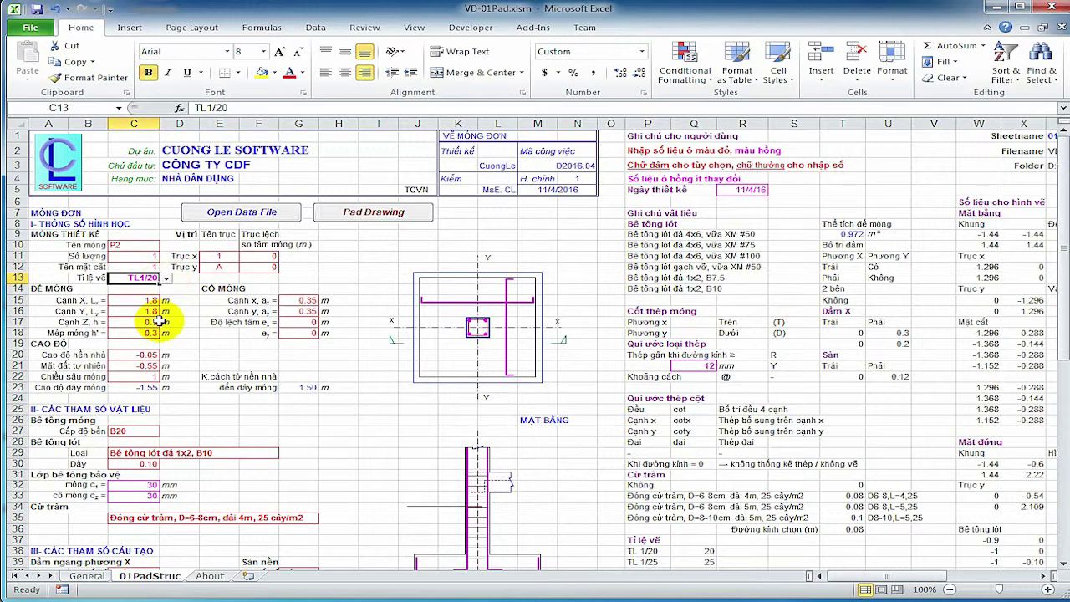
Step: Enter the footing X dimension, a Y dimension of 1.5 and an edge height of 0.2
click(154, 301)
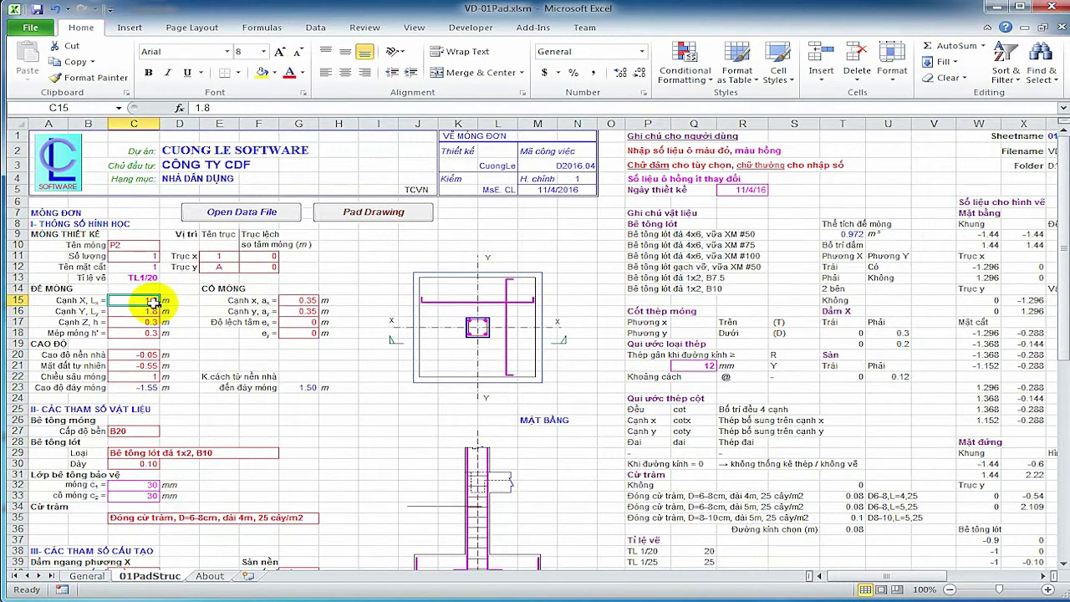
text(1.1)
key(Return)
text(1)
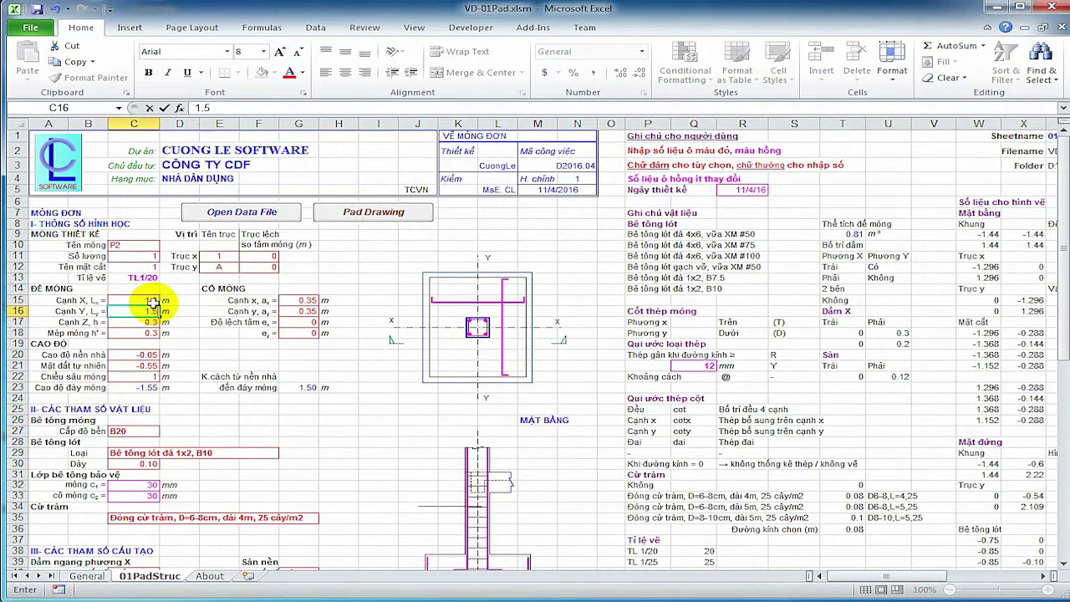
key(Return)
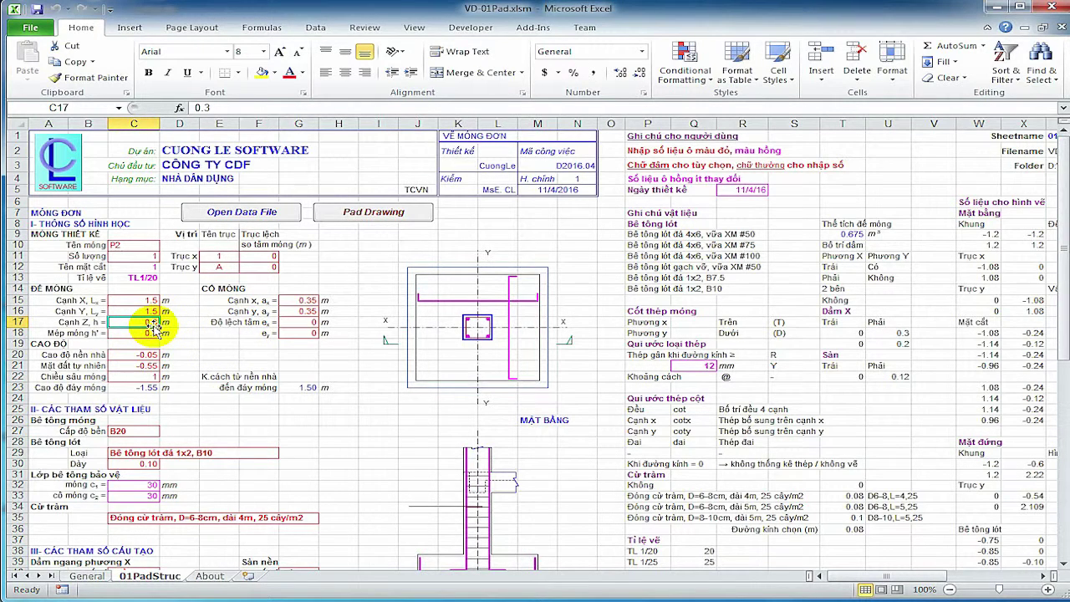
click(155, 332)
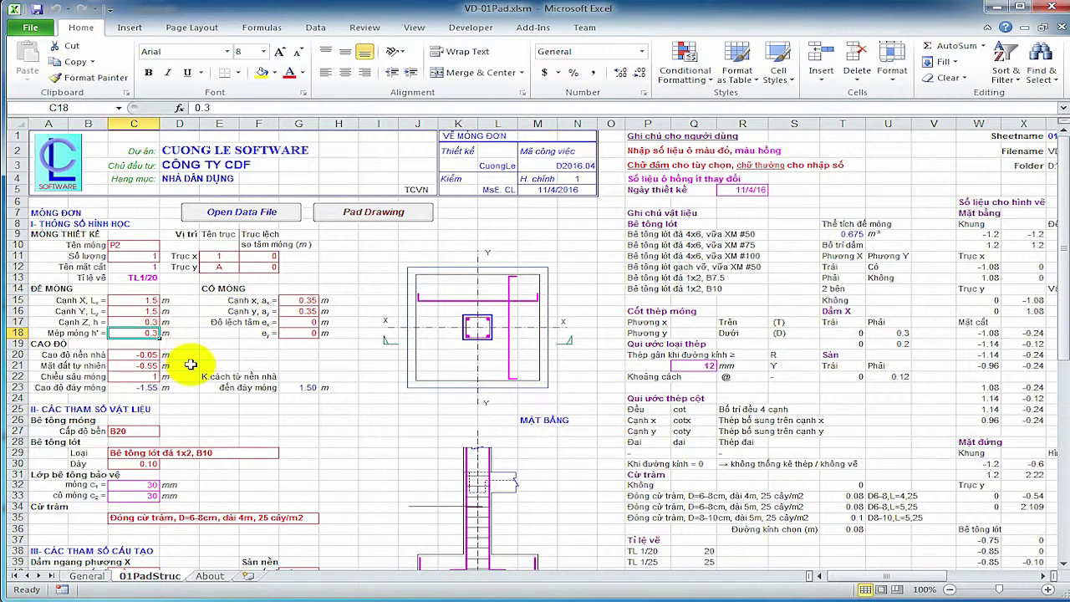
scroll(190, 364, down, 1)
text(.2)
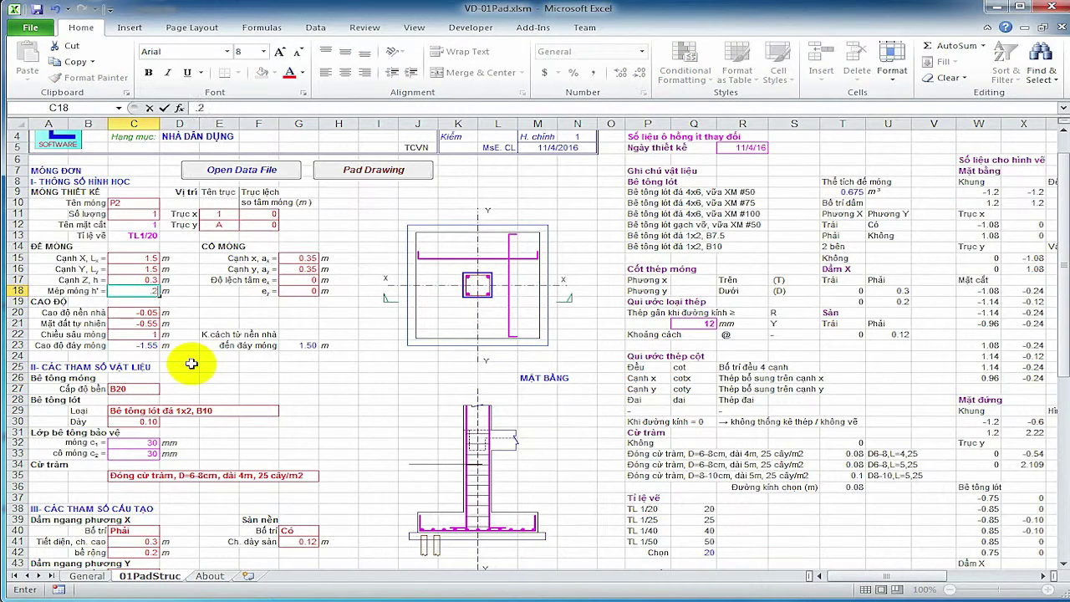
key(Return)
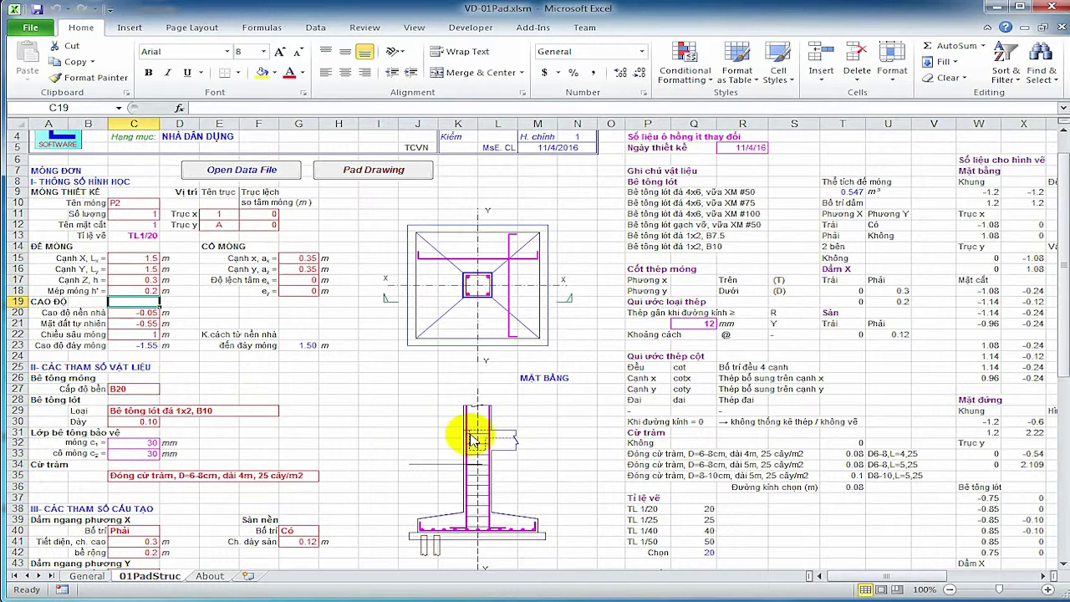
Step: Enter 0.3 for column offsets a_x and a_y in G15 and G16
click(310, 258)
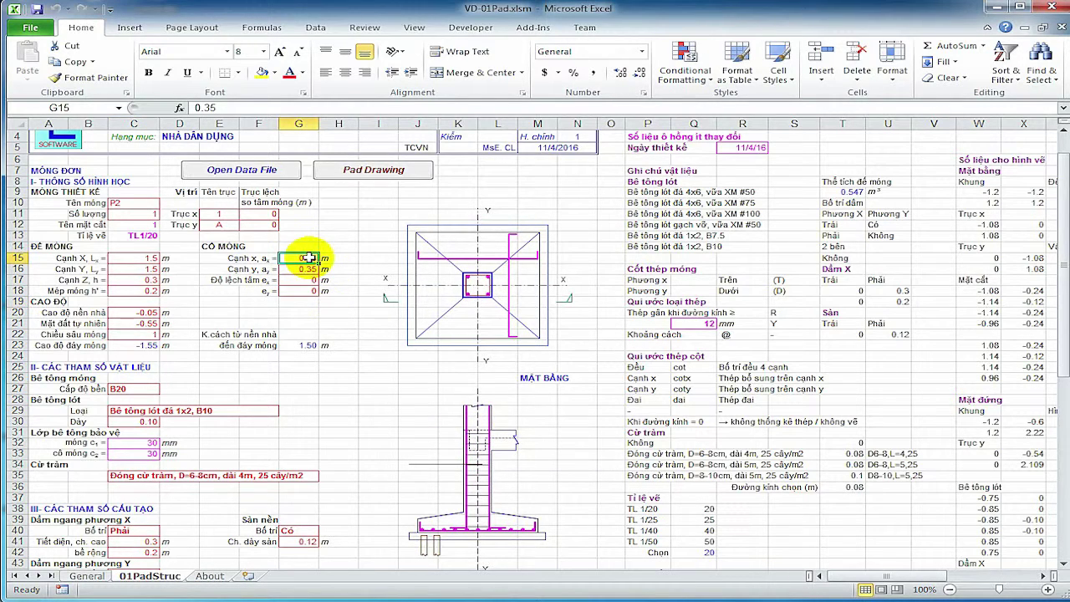
click(309, 258)
text(0)
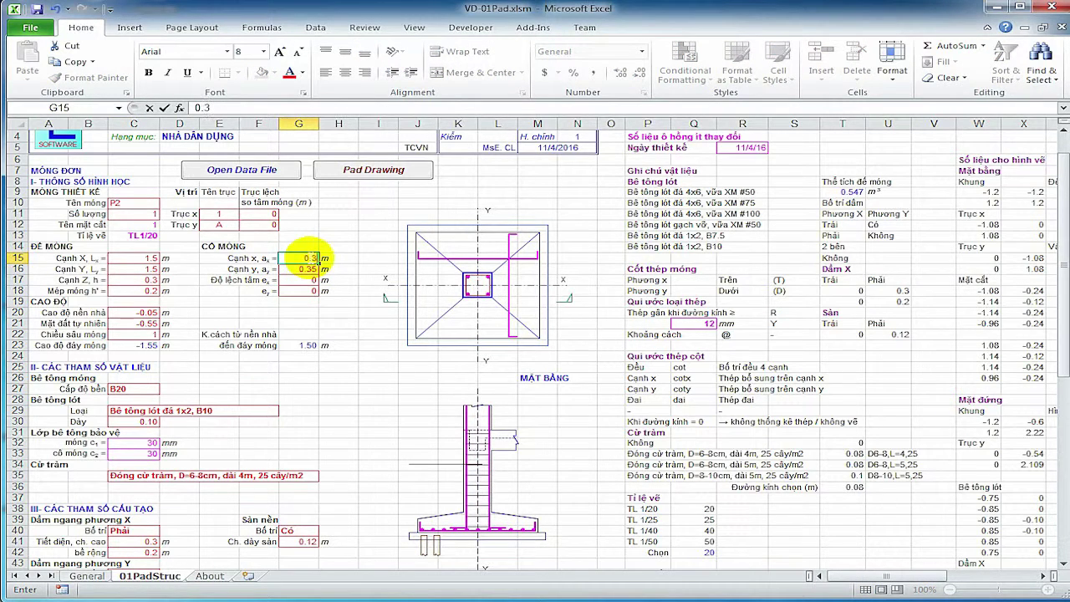
key(Return)
text(0.)
key(Return)
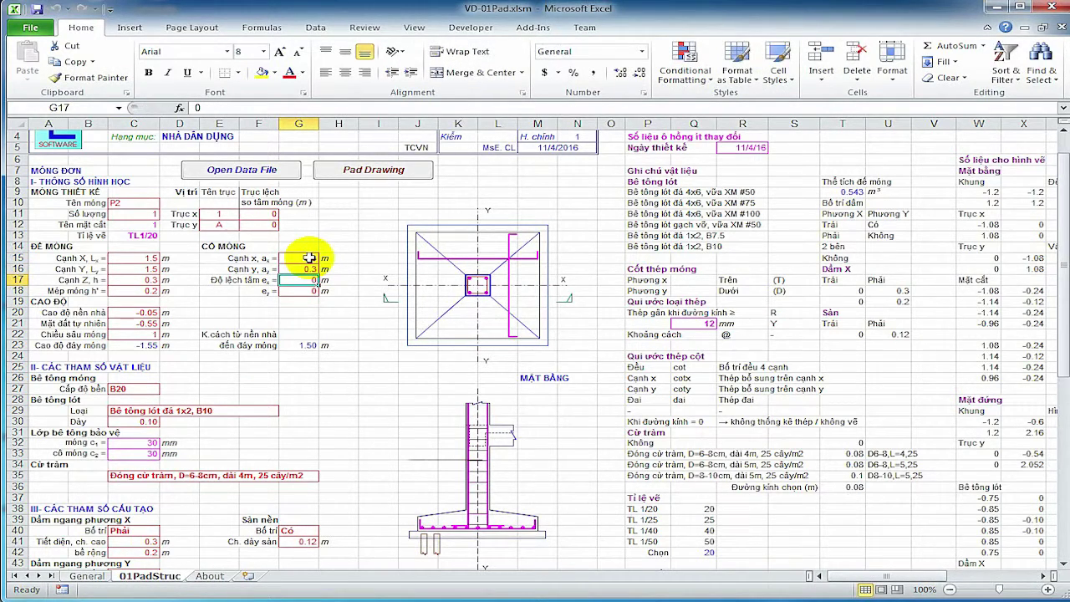
scroll(281, 344, down, 1)
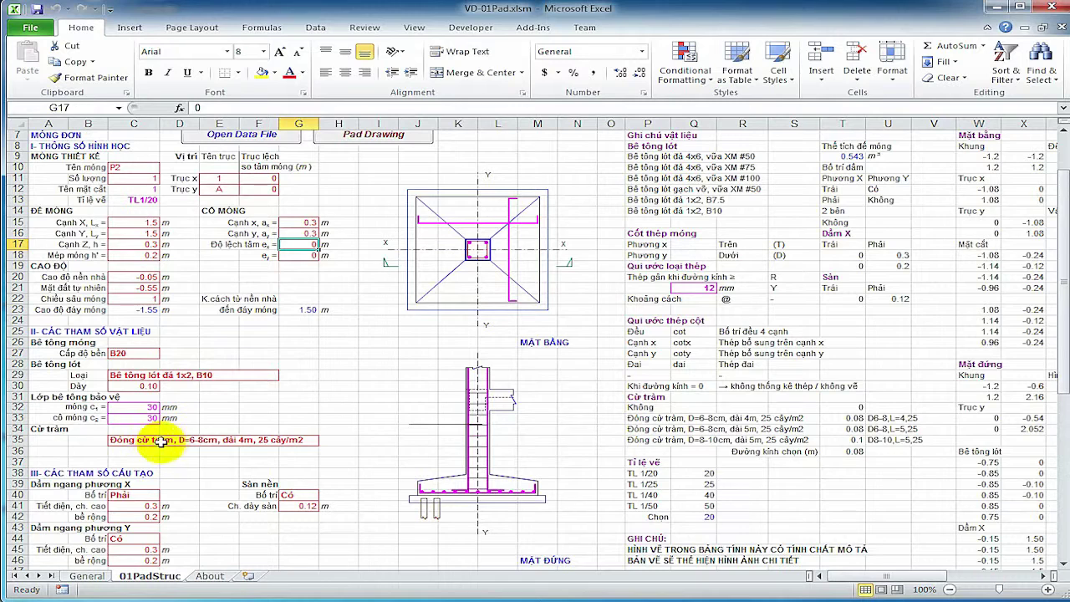
Step: Set the piling option in C35 to Không
click(318, 443)
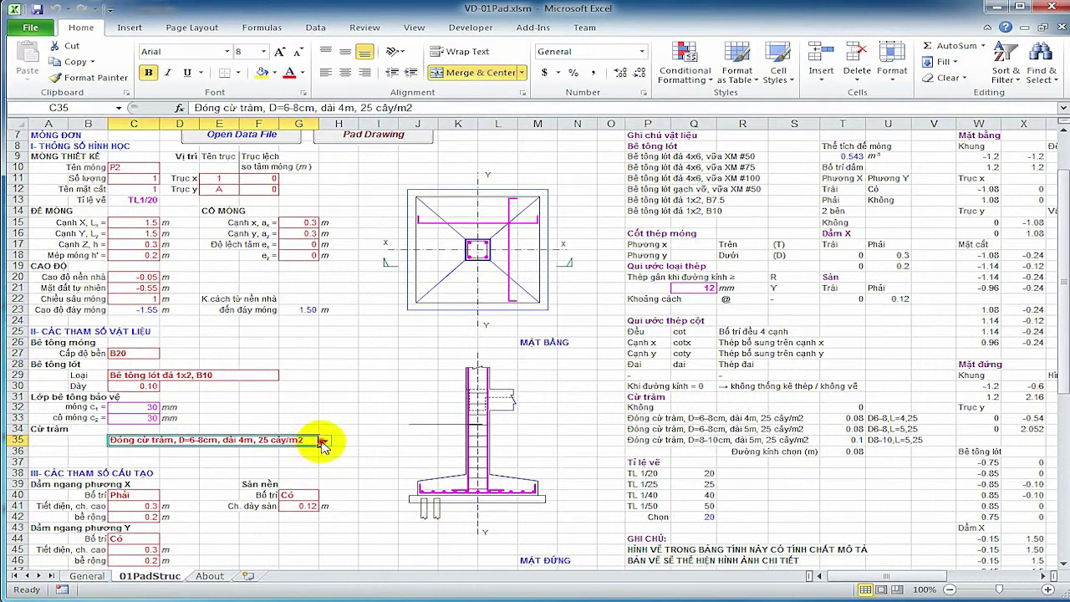
click(325, 439)
click(279, 452)
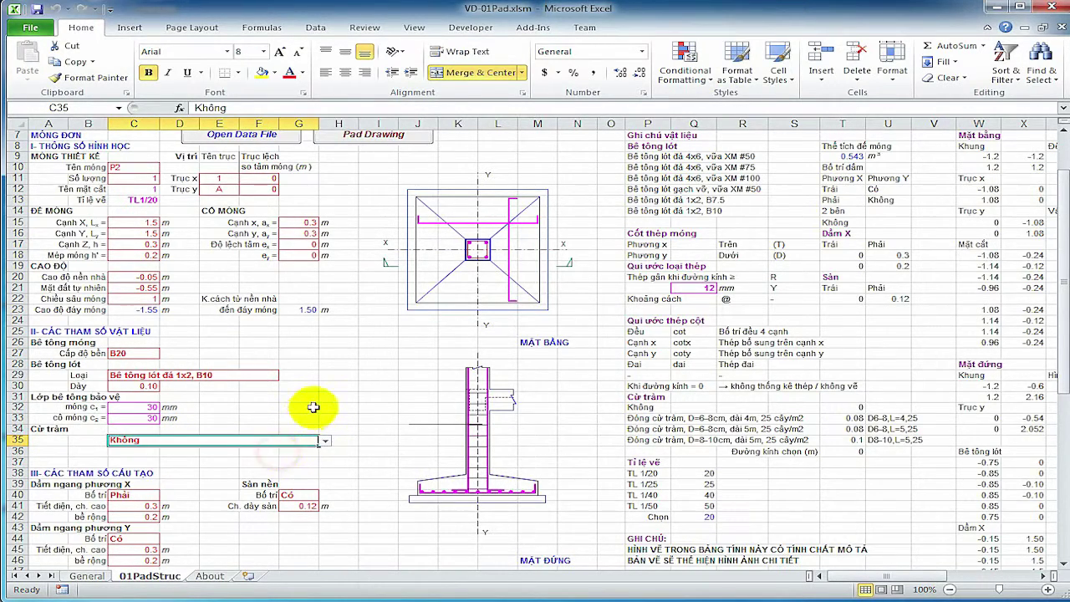
scroll(311, 406, down, 2)
scroll(310, 406, down, 2)
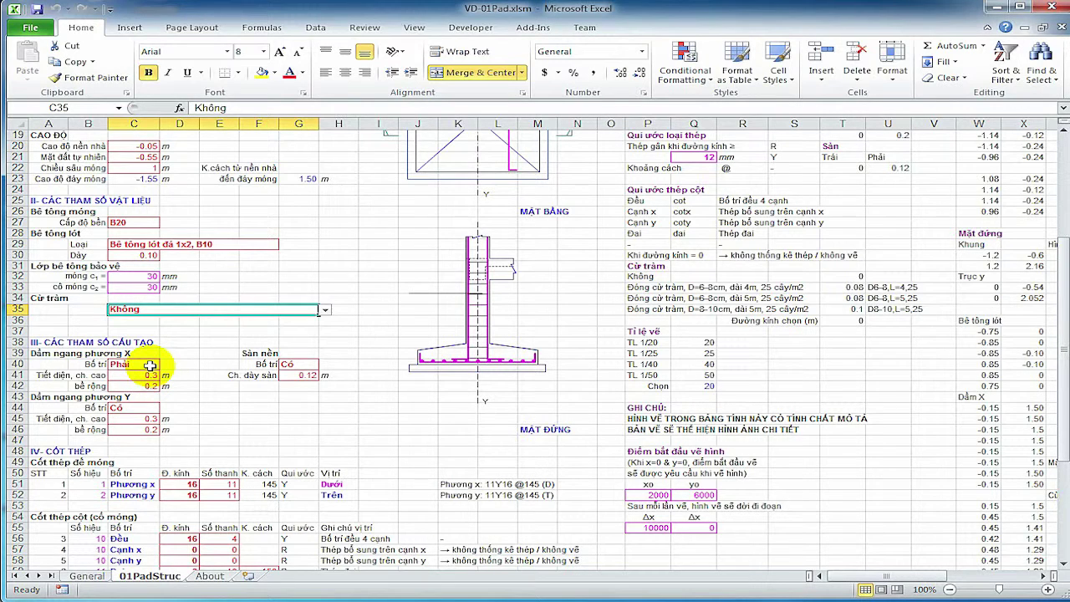
Step: Place the X-direction beam on 2 bên in C40
click(150, 365)
click(166, 364)
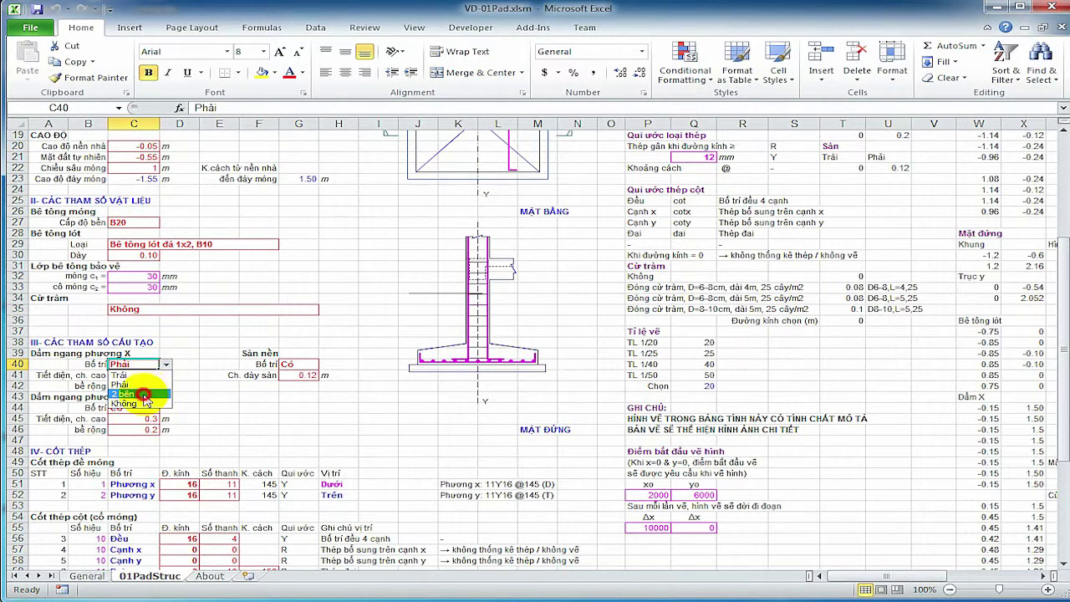
click(145, 394)
scroll(276, 407, down, 2)
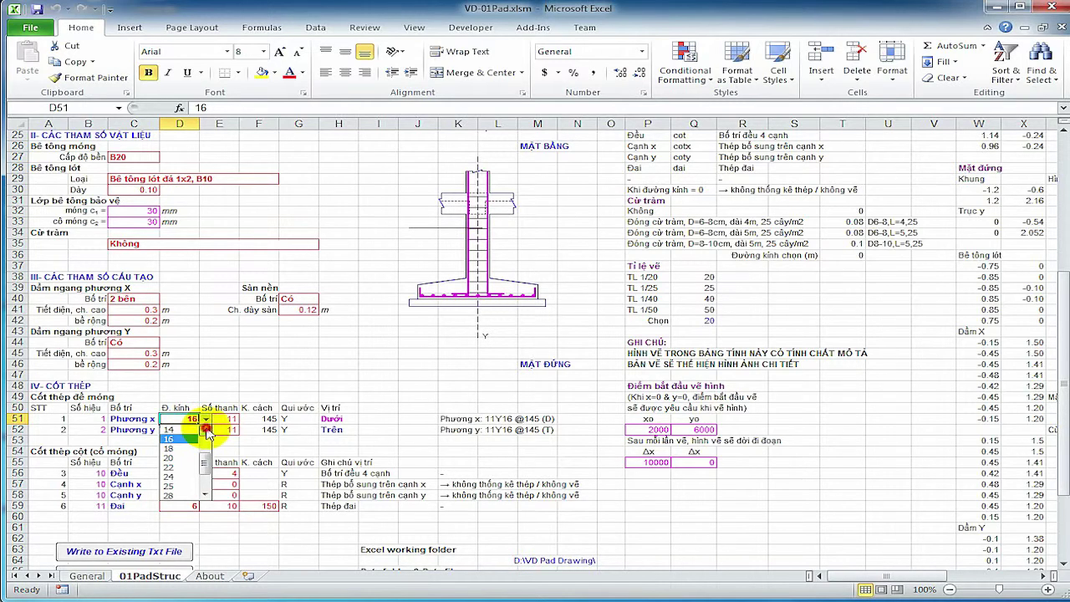
Step: Give both Phương x and Phương y footing bars a 12 diameter and 15 bars each
click(192, 419)
click(206, 420)
click(171, 429)
click(191, 431)
click(205, 429)
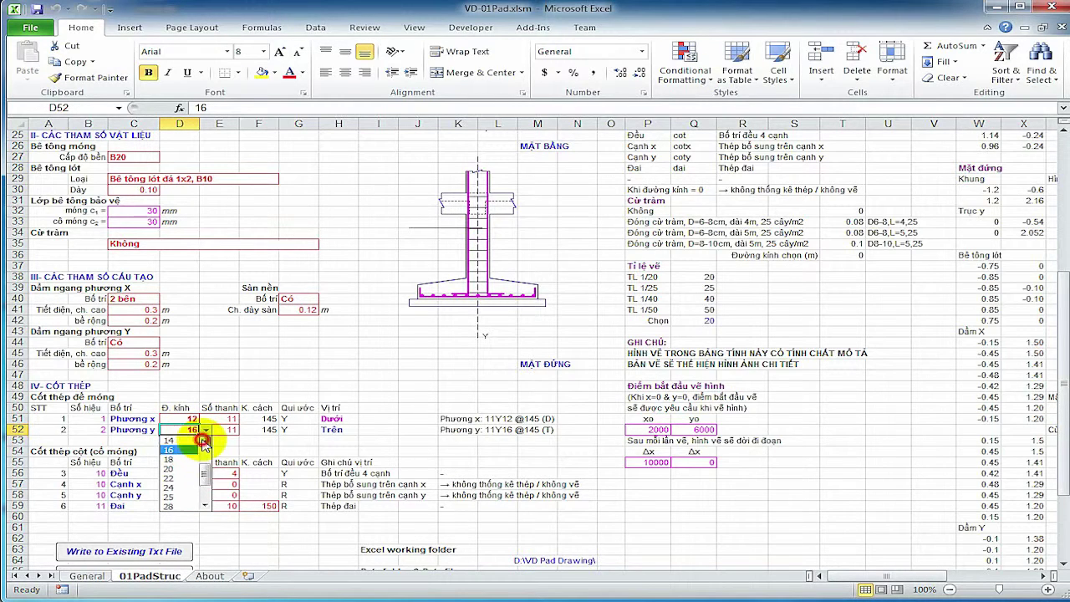
click(172, 440)
click(232, 419)
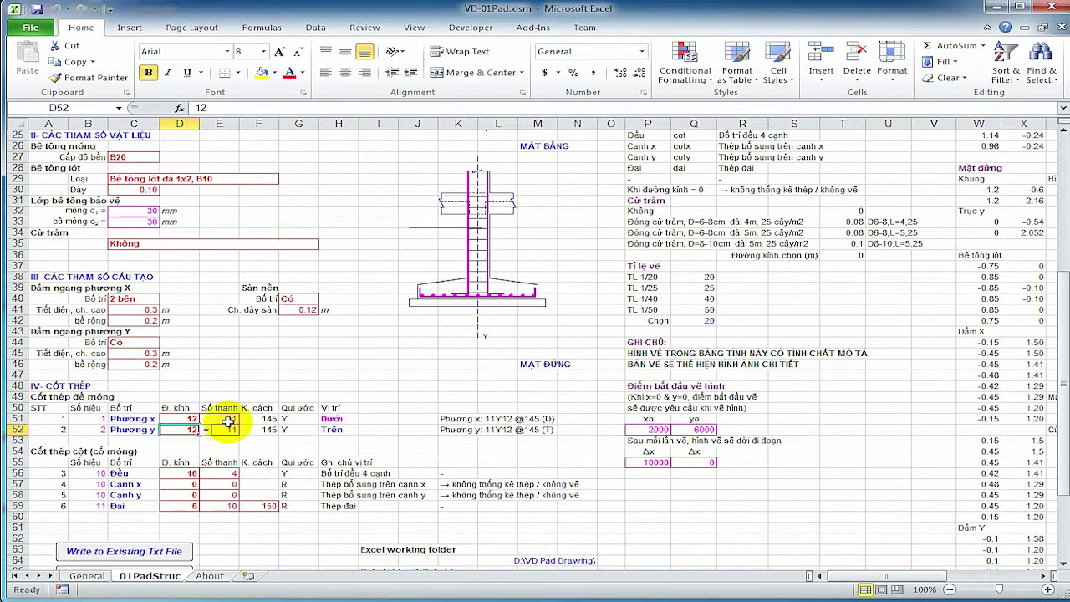
text(15)
key(Return)
text(15)
key(Return)
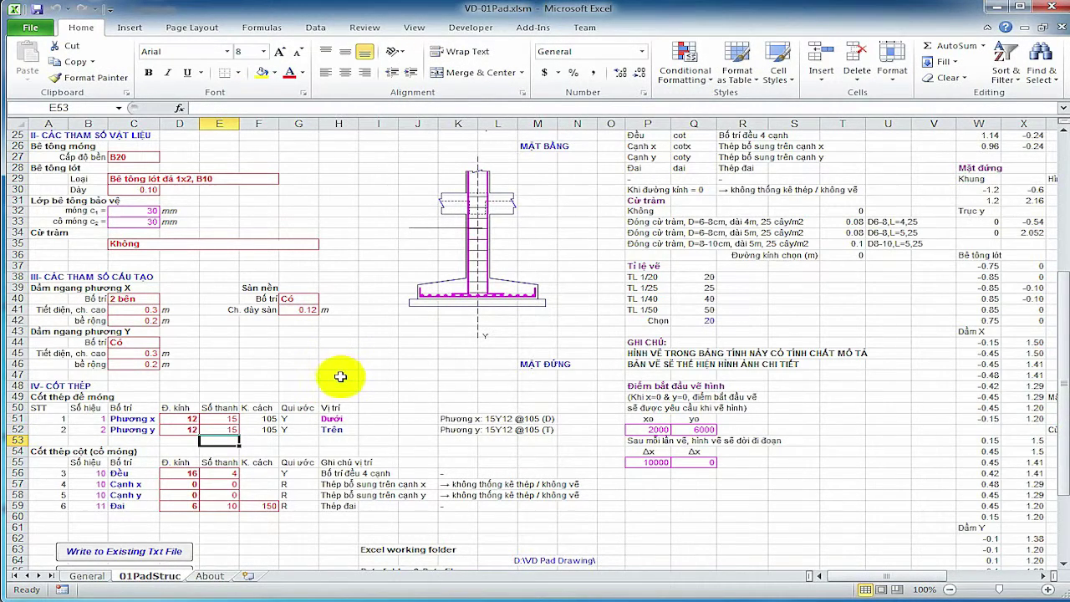
scroll(339, 372, down, 1)
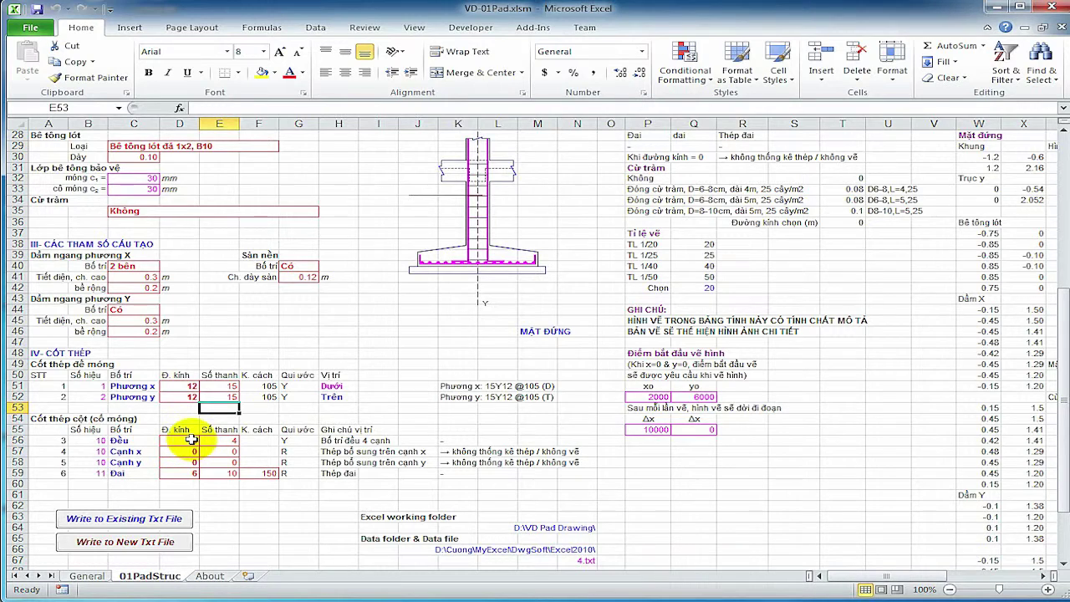
scroll(191, 439, down, 1)
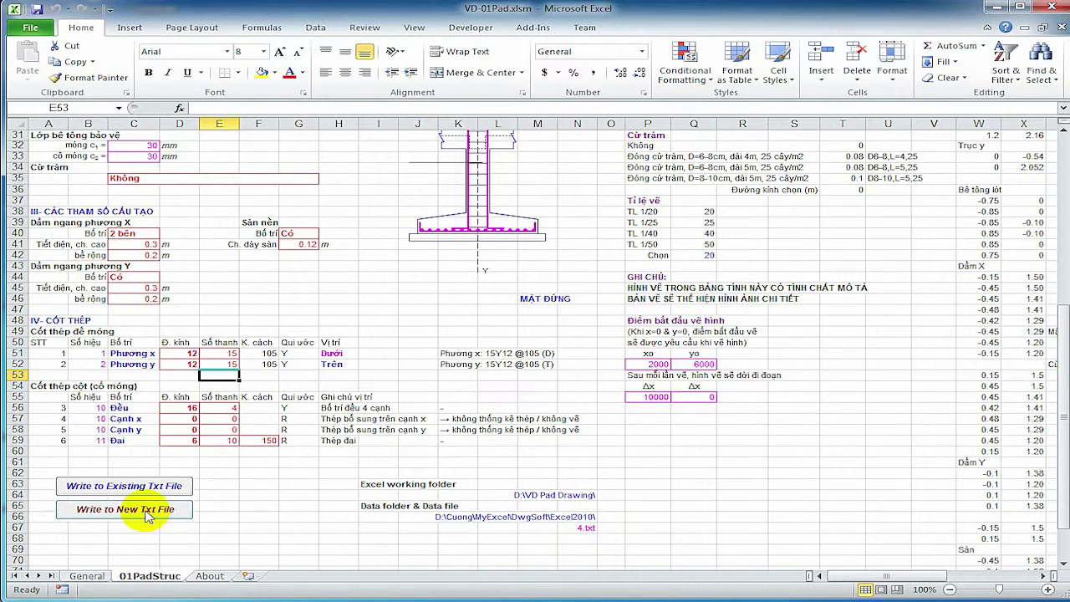
scroll(209, 483, up, 5)
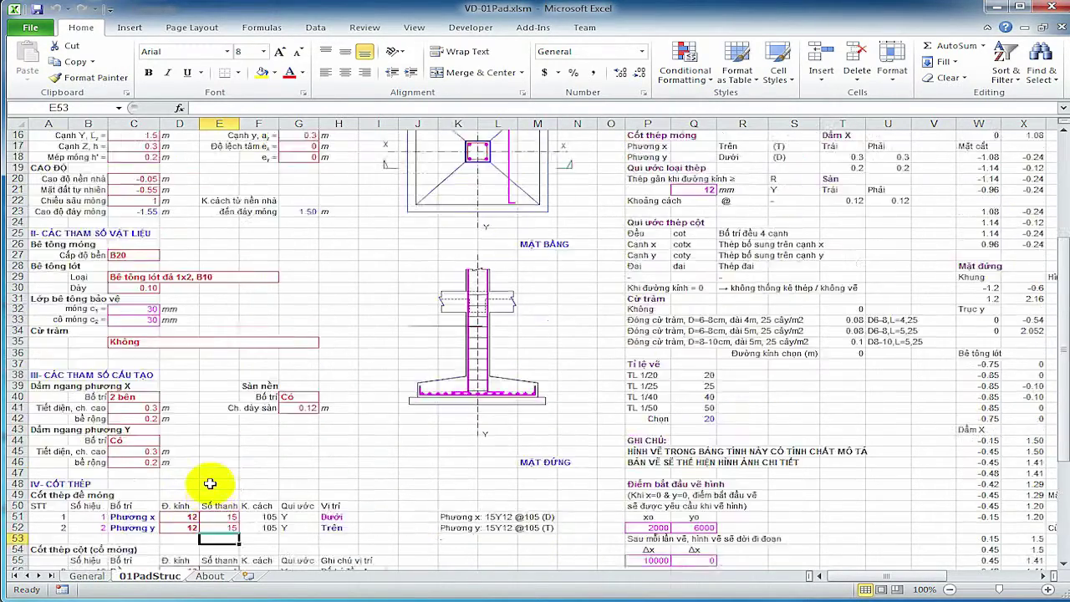
scroll(210, 483, up, 5)
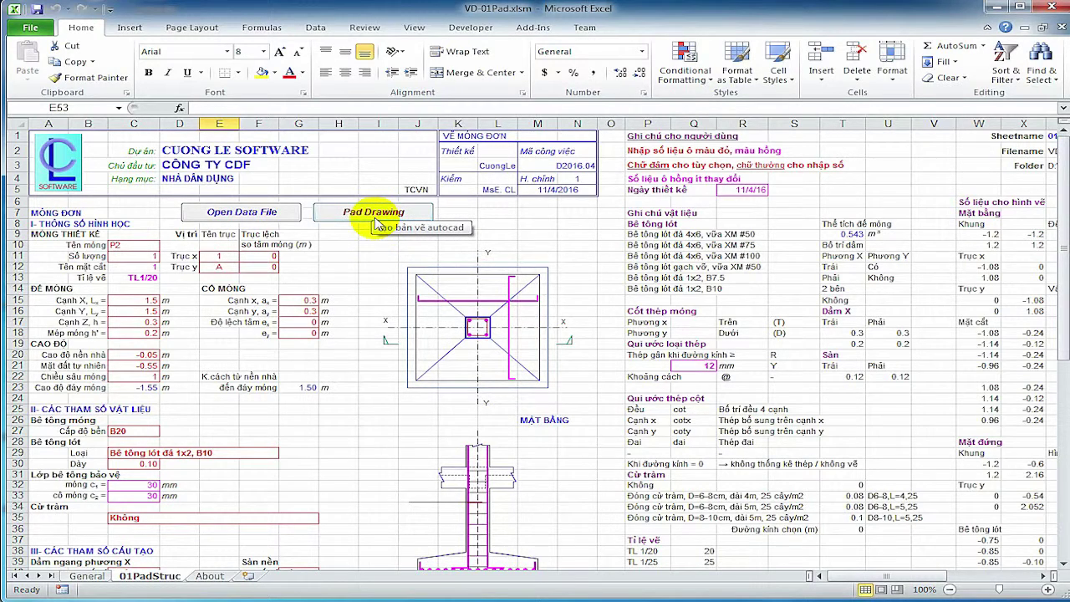
click(374, 214)
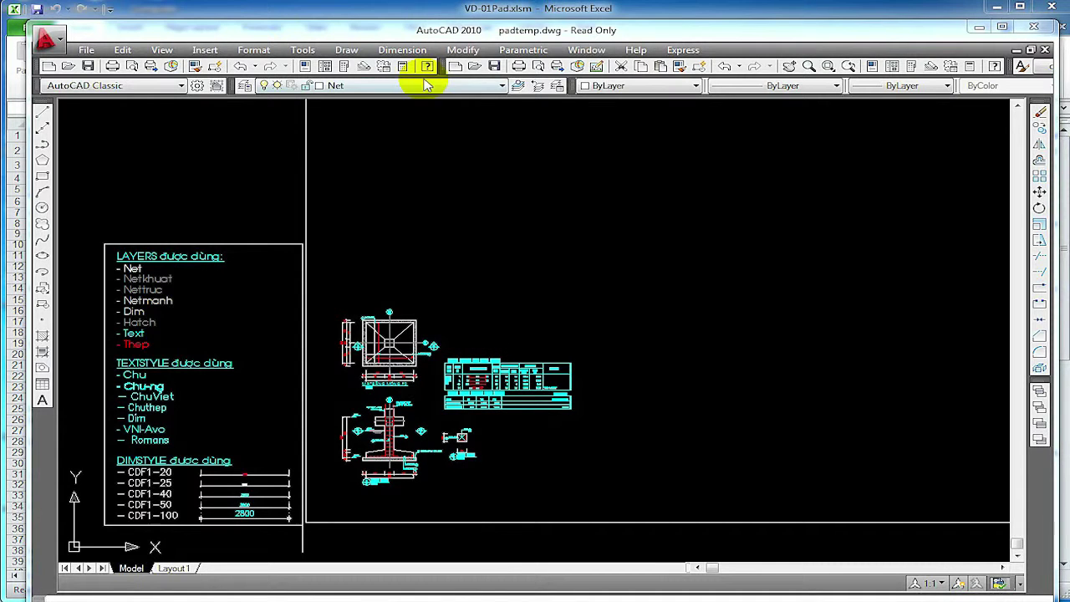
Step: Return from AutoCAD to the VD-01Pad.xlsm workbook in Excel
click(16, 83)
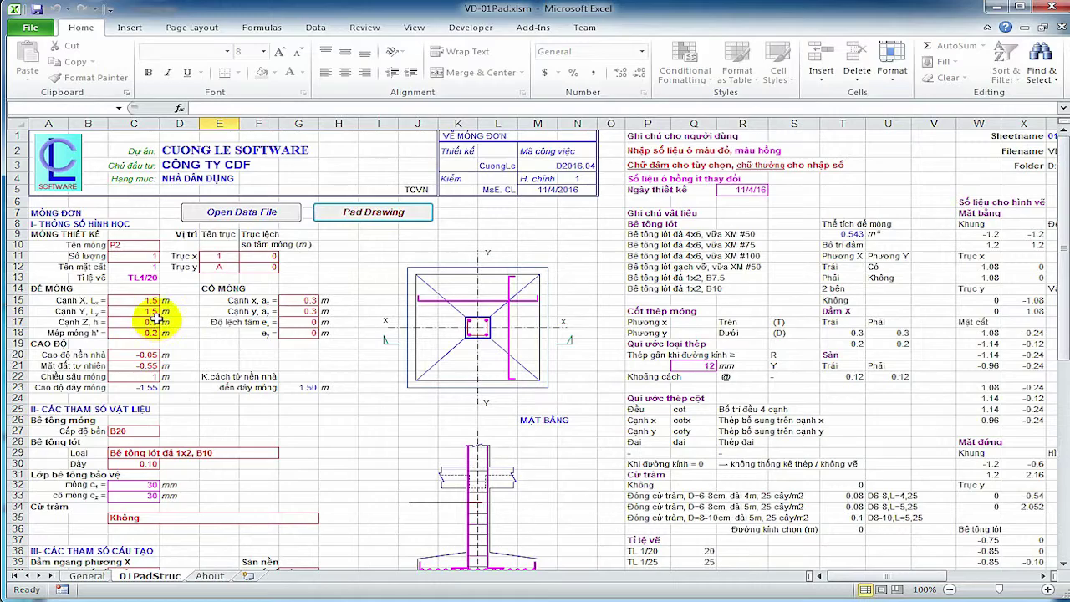
Step: Load Pad.txt from D:\VD Pad Drawing through Open Data File
scroll(158, 312, down, 1)
scroll(158, 312, up, 1)
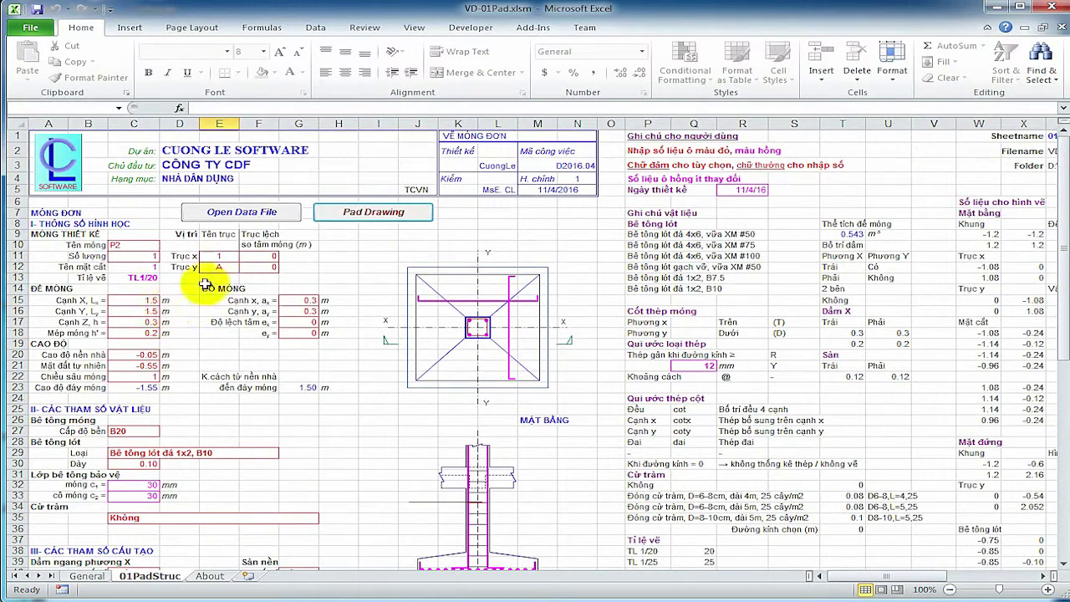
click(257, 217)
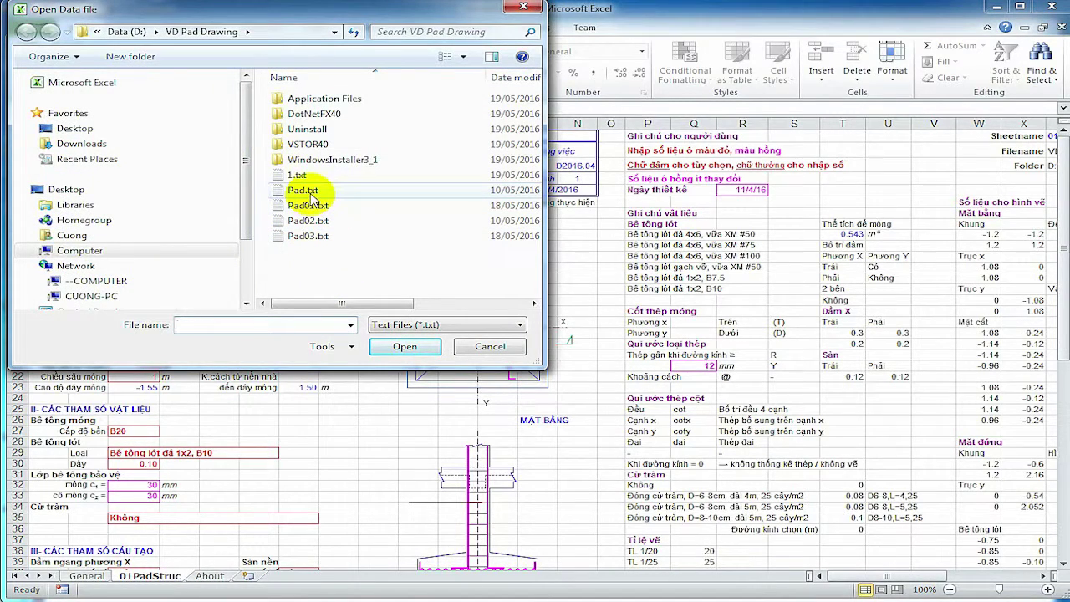
double_click(308, 194)
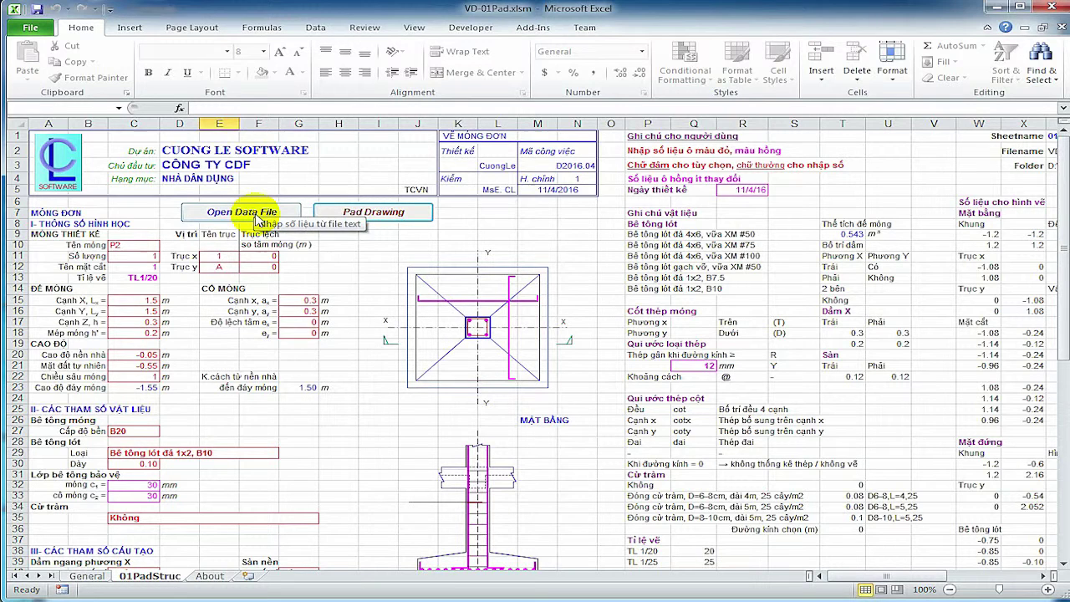
click(258, 219)
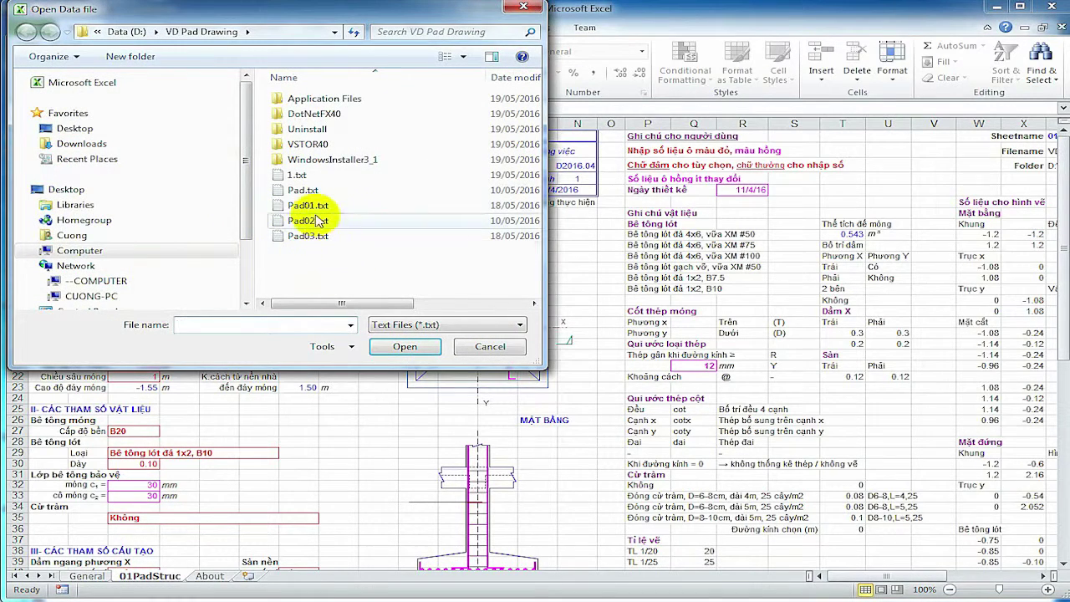
click(302, 190)
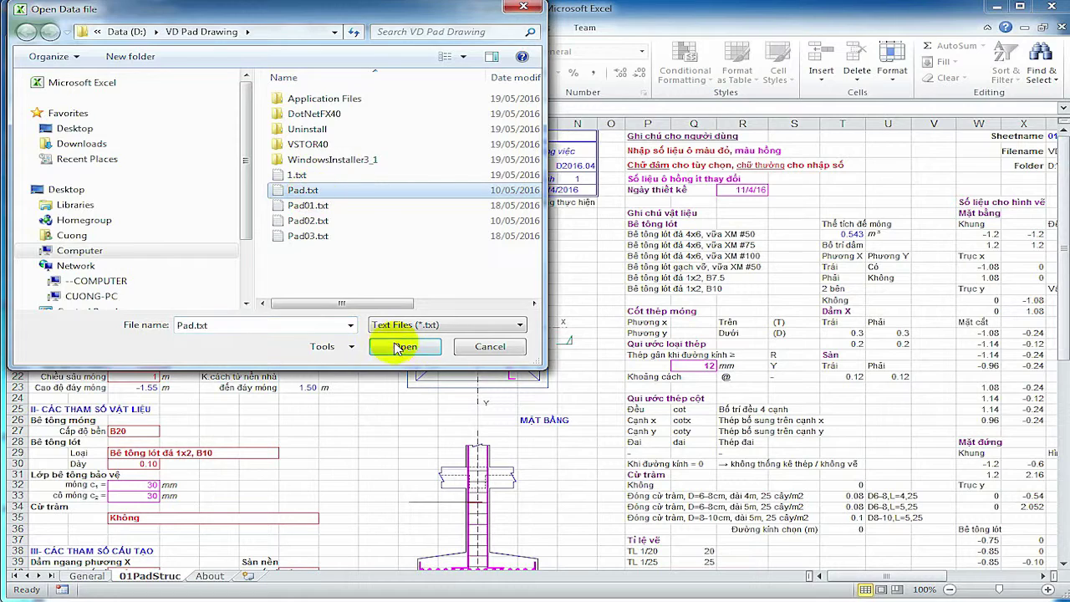
click(393, 344)
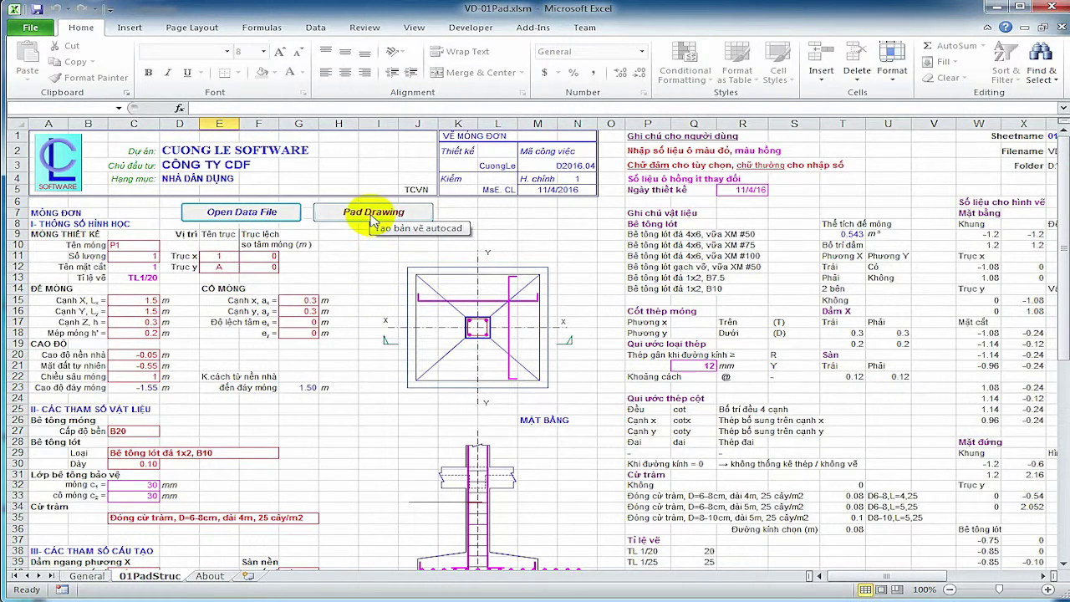
Step: Generate the loaded pad footing in AutoCAD beside the first drawing, then return to Excel
click(371, 215)
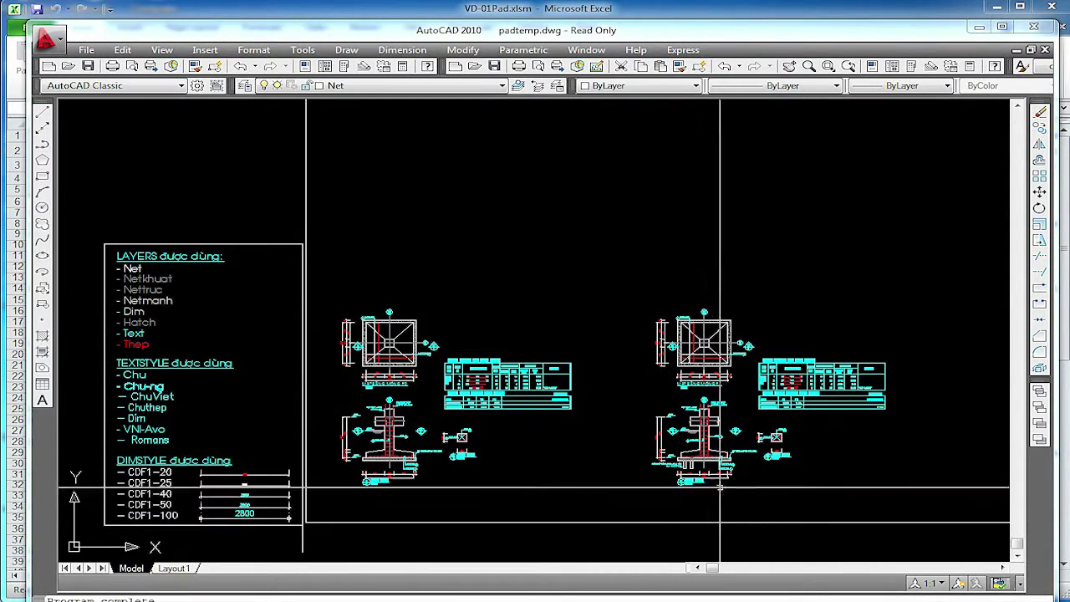
click(13, 91)
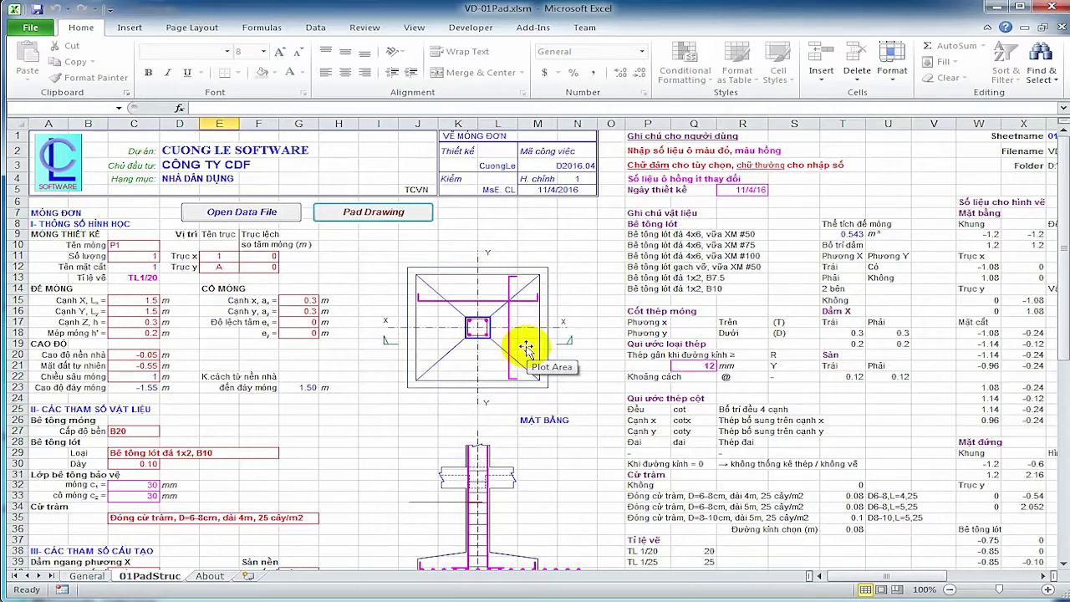
Step: Write the footing data to a new text file named 2.txt
scroll(525, 349, down, 3)
scroll(501, 367, down, 5)
scroll(459, 401, down, 3)
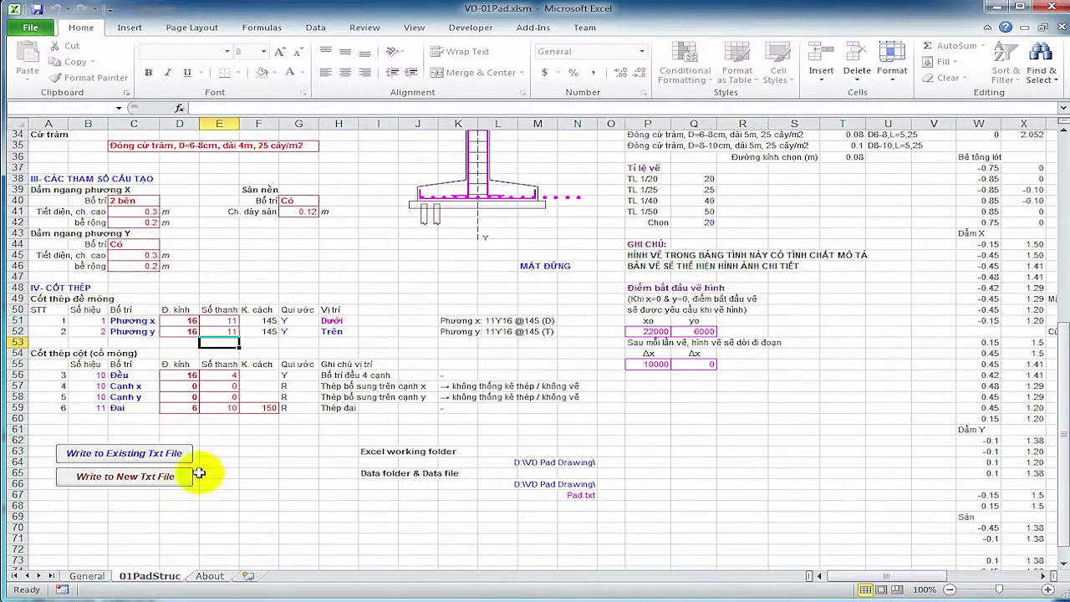
click(146, 462)
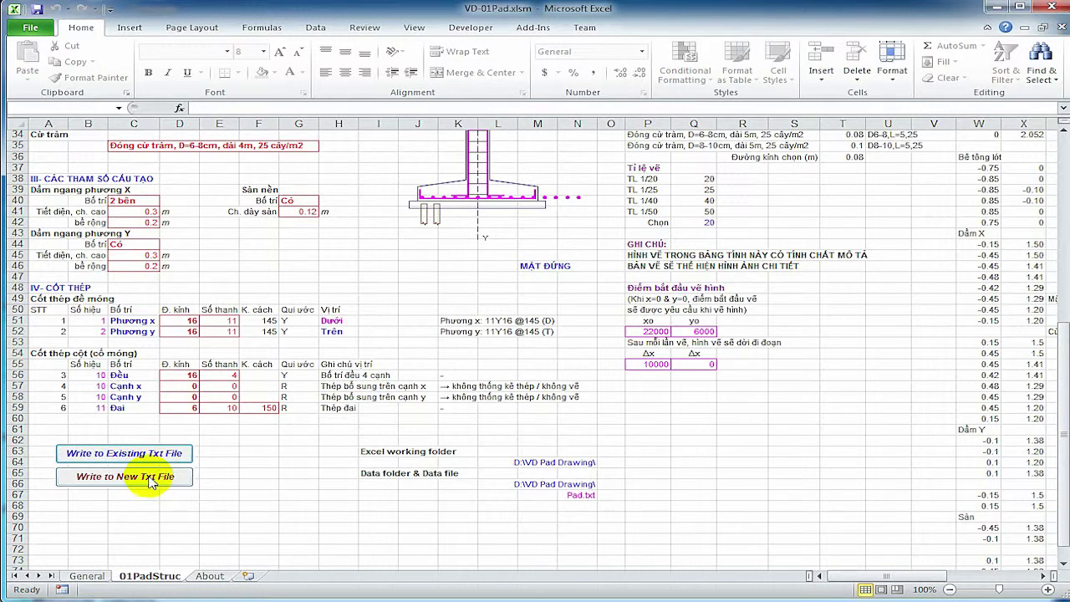
click(150, 482)
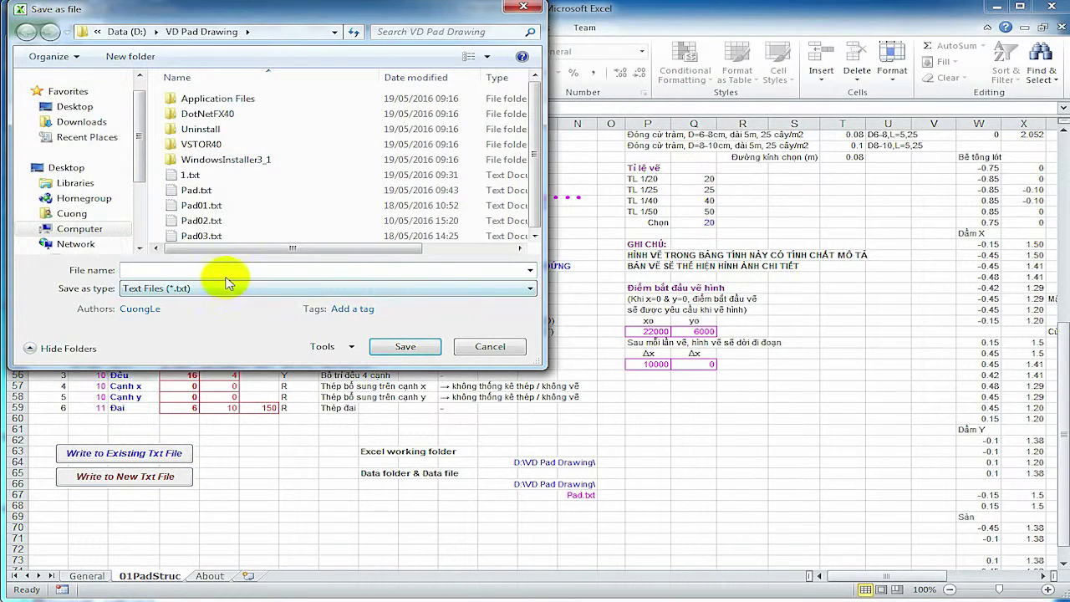
text(4)
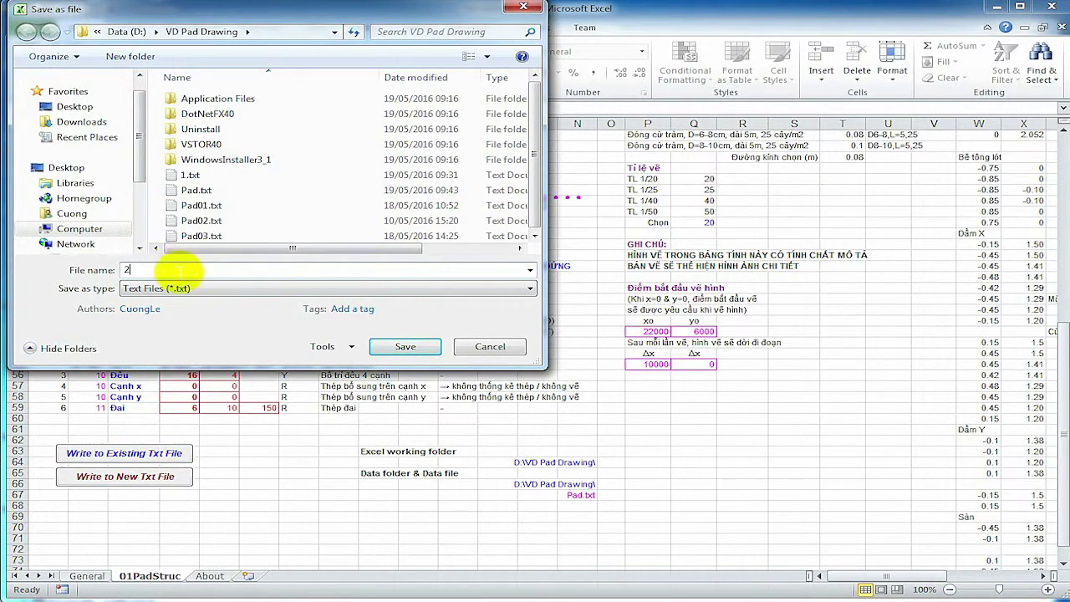
key(Return)
click(150, 482)
text(2)
click(403, 346)
scroll(682, 403, up, 1)
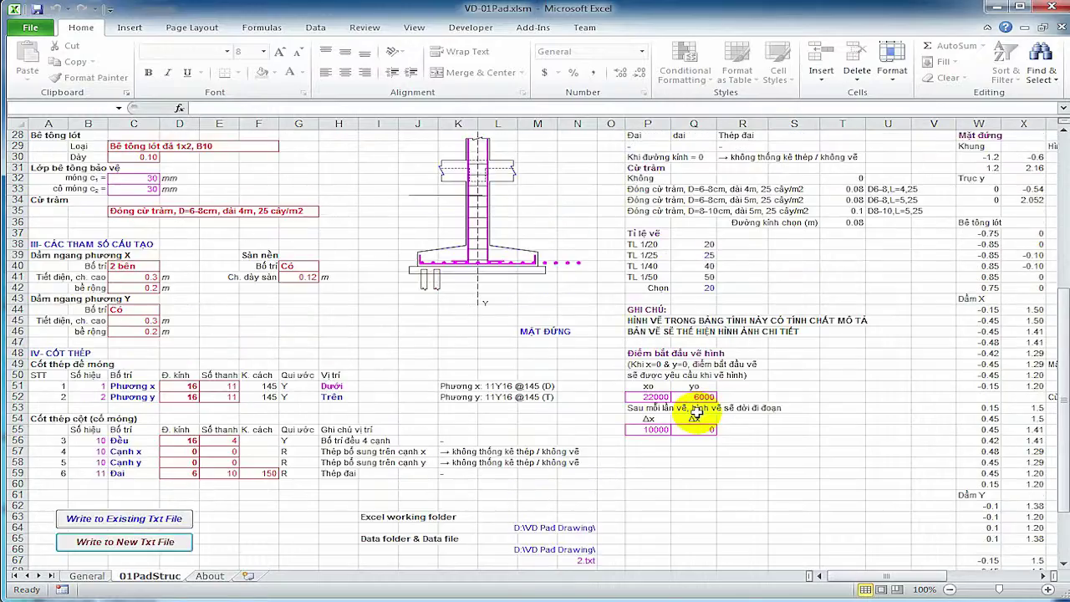
Step: Review the bar count in row 52, then scroll down to the start-point cells
scroll(690, 408, up, 1)
scroll(660, 411, up, 1)
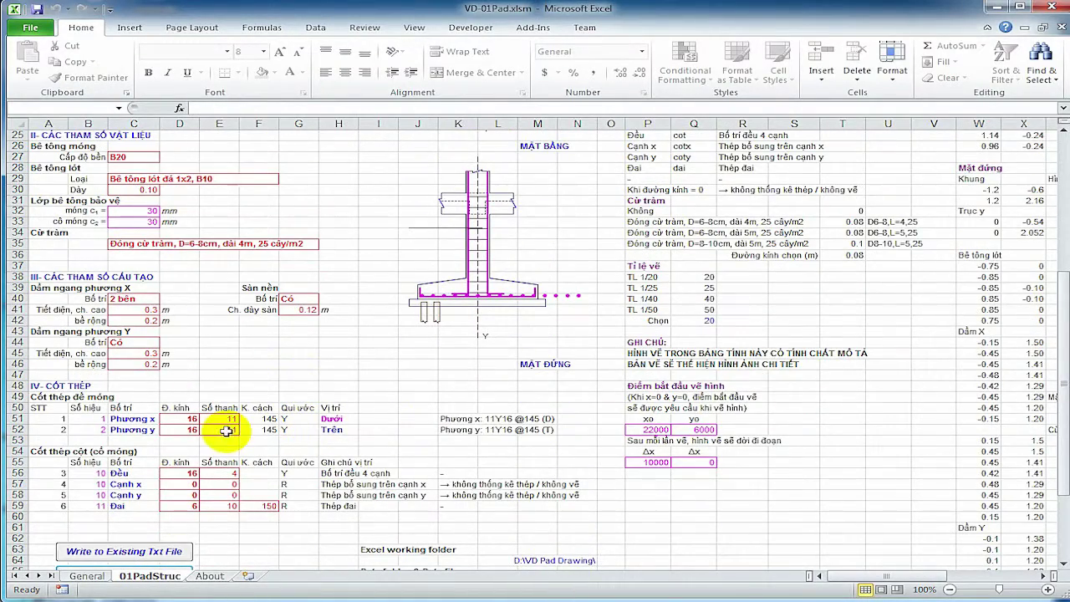
click(231, 425)
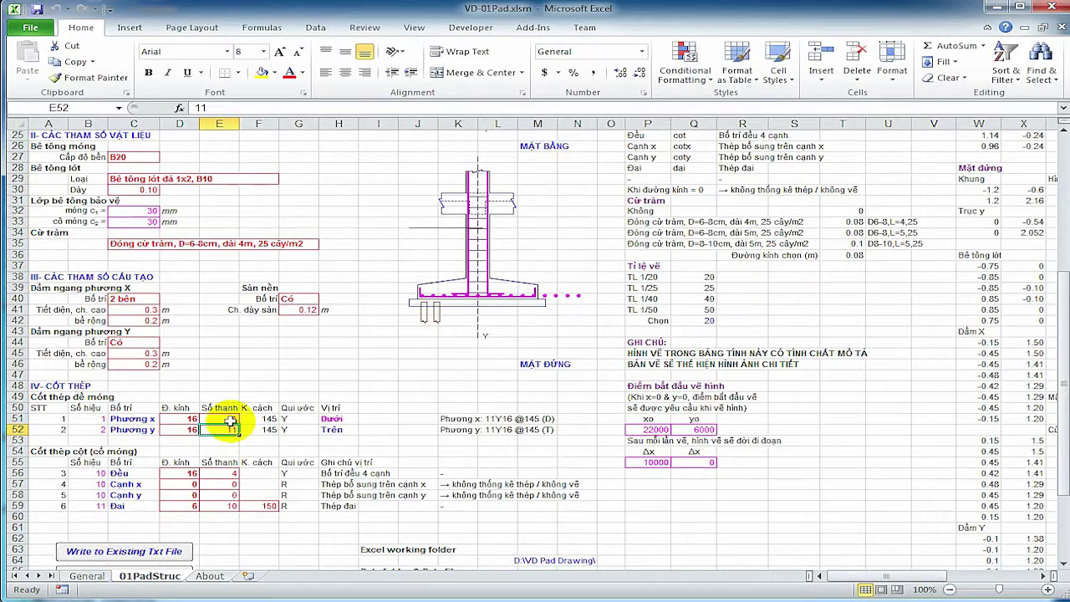
key(Return)
scroll(455, 351, up, 3)
scroll(455, 351, up, 3)
scroll(456, 355, down, 4)
scroll(456, 367, up, 5)
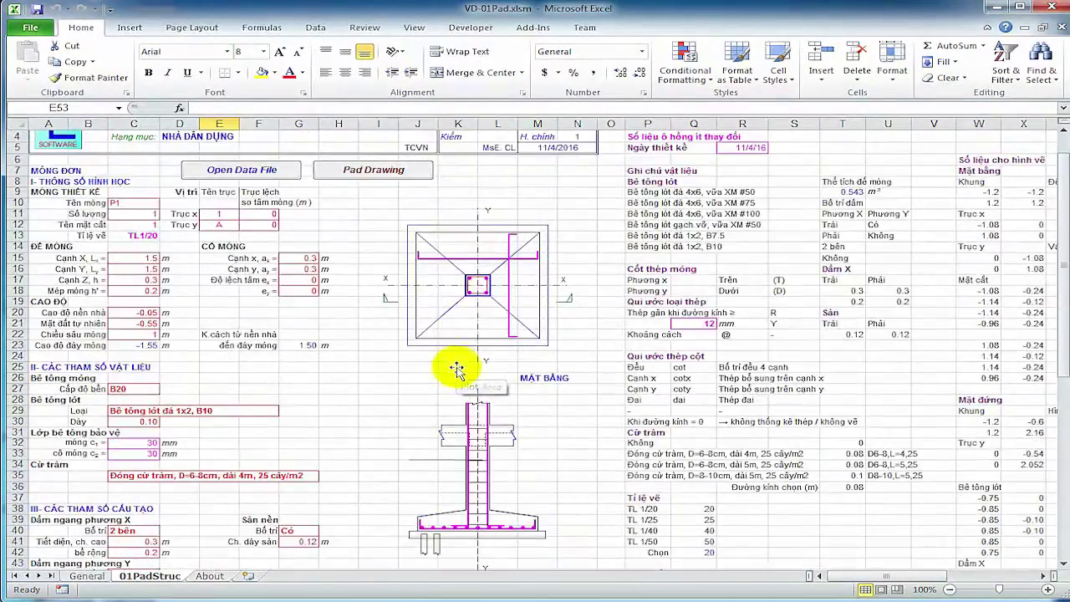
scroll(455, 368, down, 4)
scroll(501, 394, down, 2)
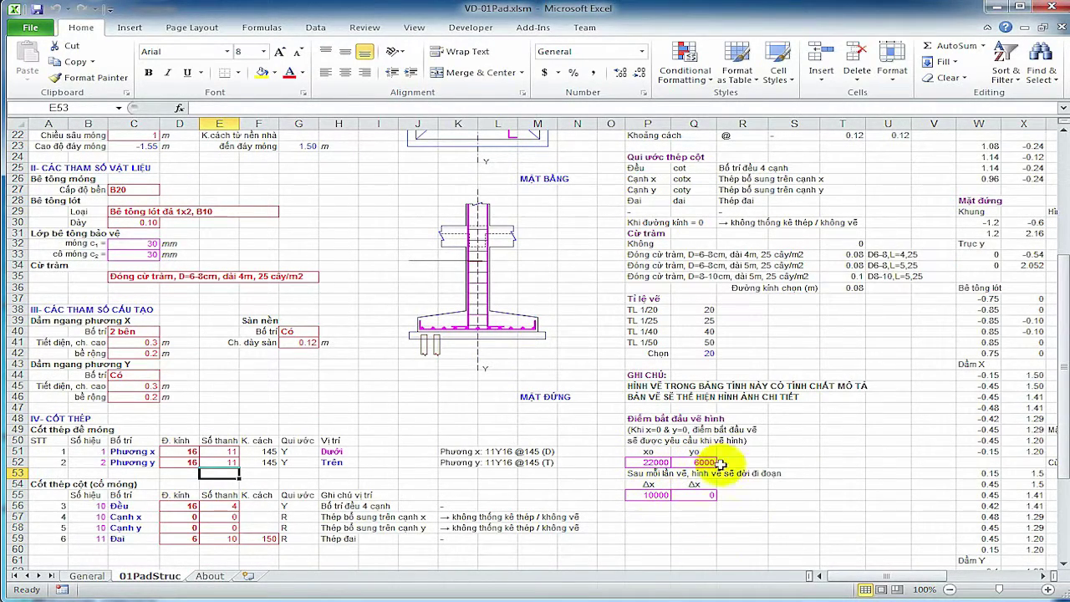
Step: Reset start point xo and yo from 22000 and 6000 to 0, then run Pad Drawing
click(663, 463)
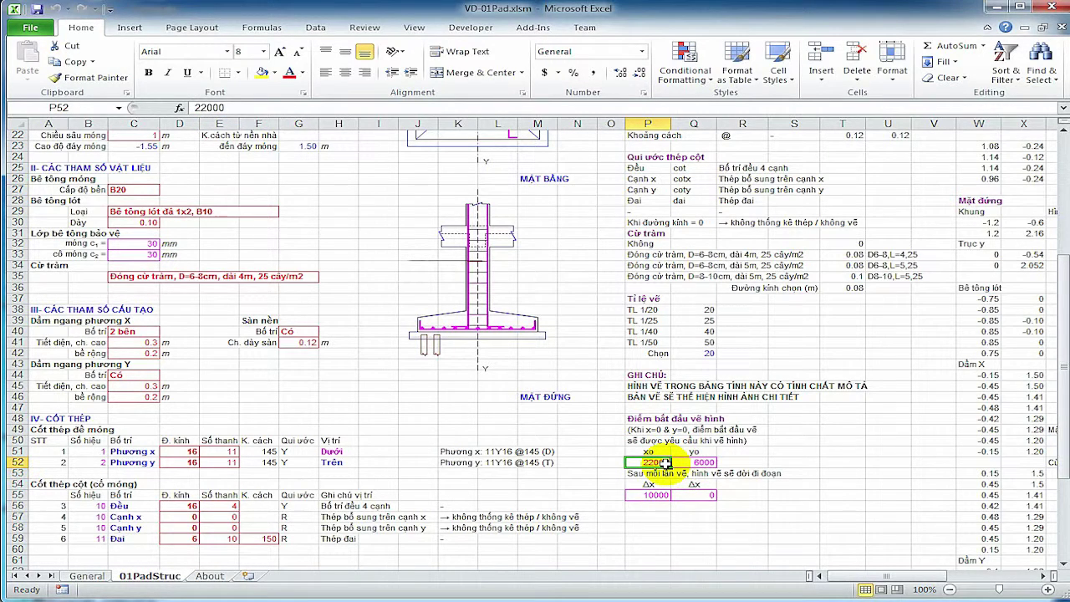
key(Right)
text(0)
key(Return)
click(663, 463)
text(0)
key(Return)
scroll(640, 475, up, 3)
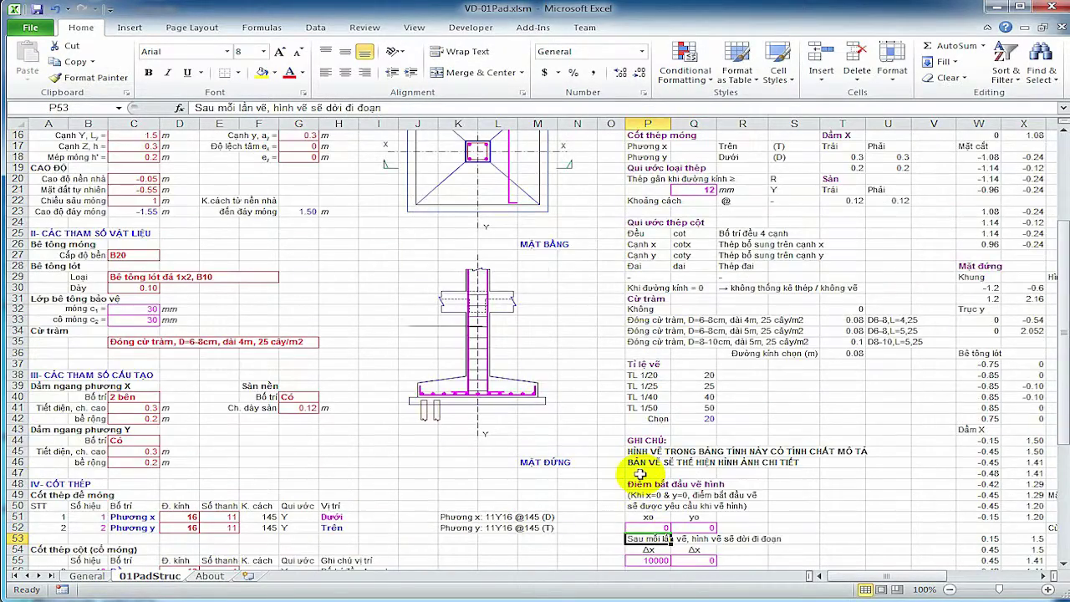
scroll(619, 451, up, 6)
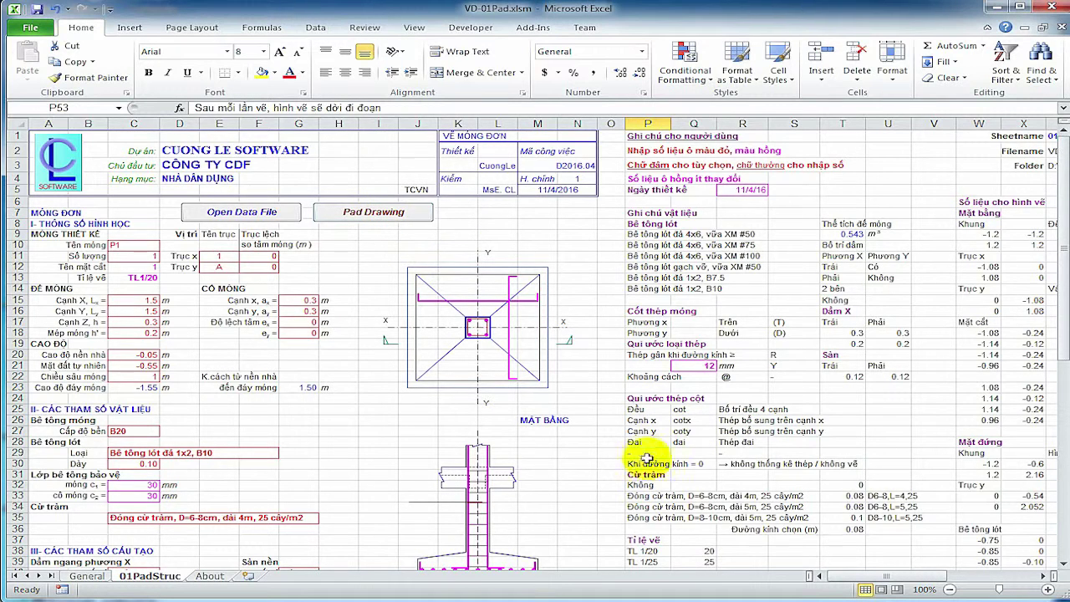
click(389, 219)
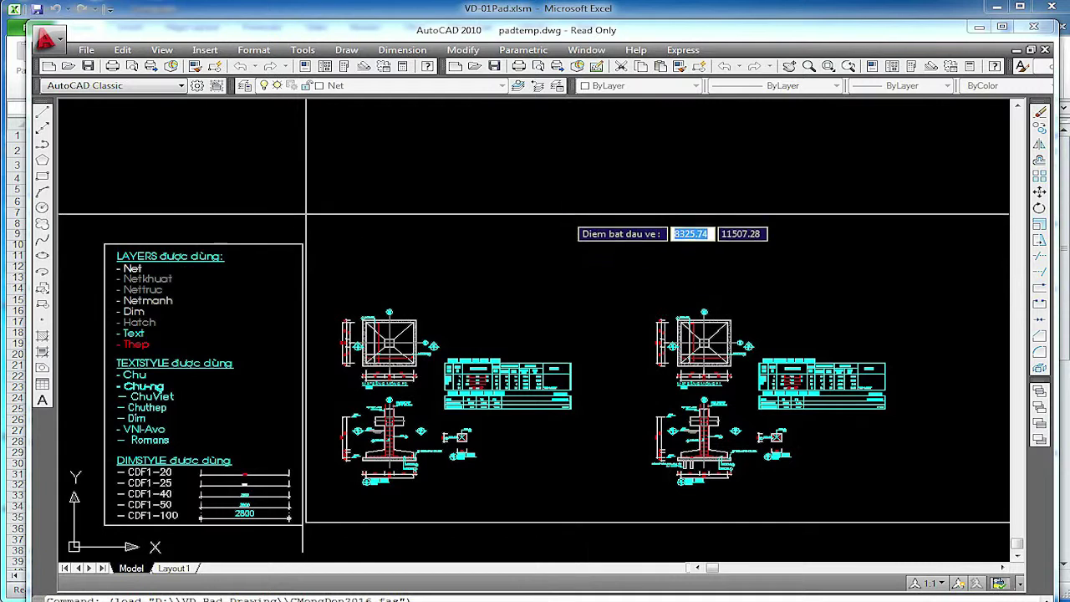
Step: Pick the start point for the new footing drawing in AutoCAD, then bring Excel back
click(532, 191)
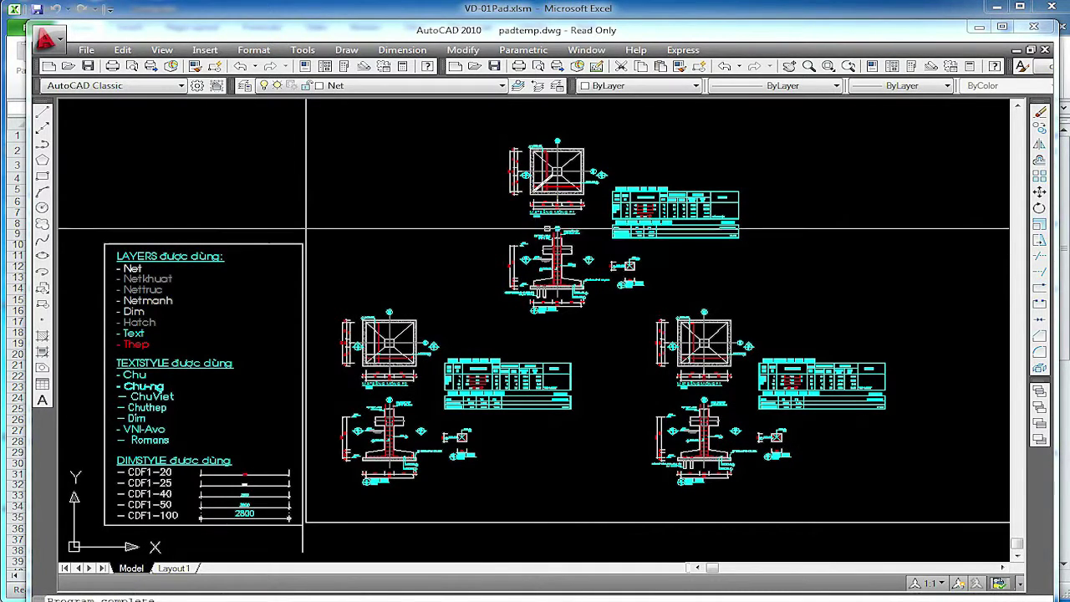
click(17, 458)
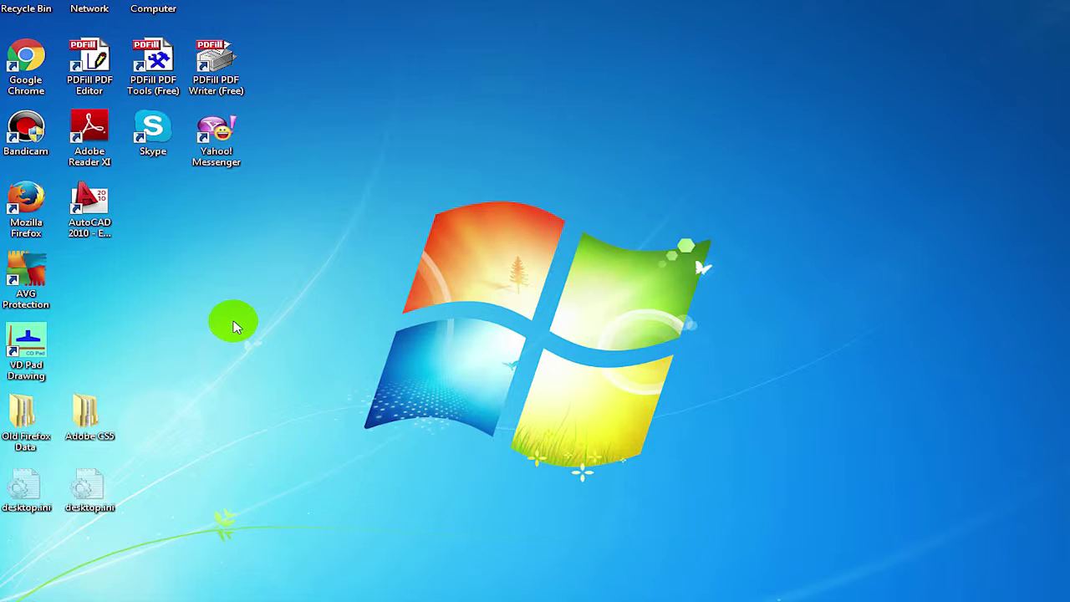
Step: Launch AutoCAD 2010 from its desktop shortcut to get a new empty Drawing1.dwg
click(101, 228)
double_click(100, 229)
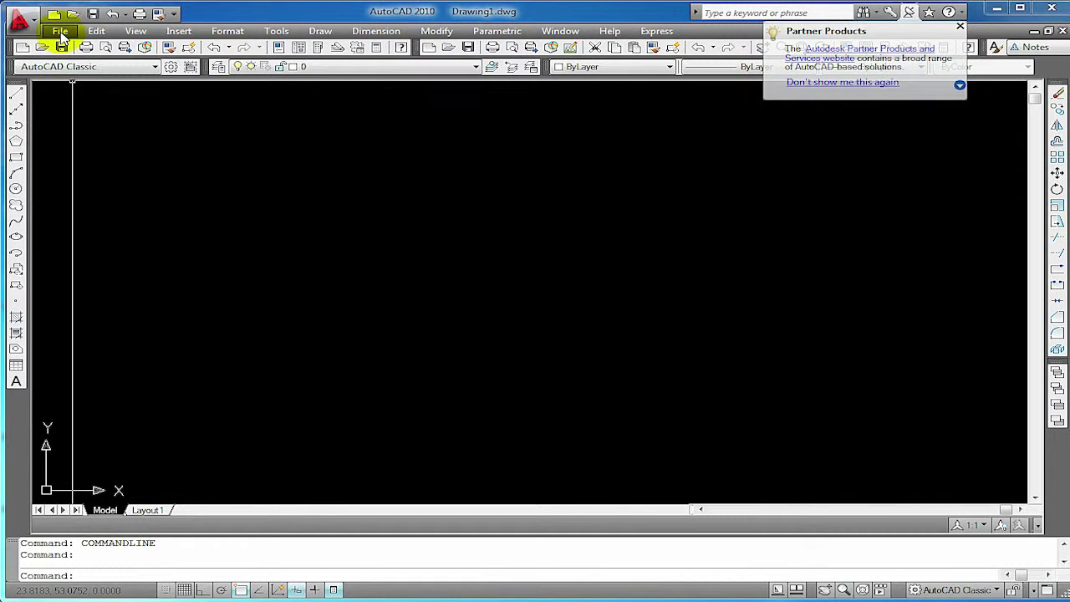
click(60, 35)
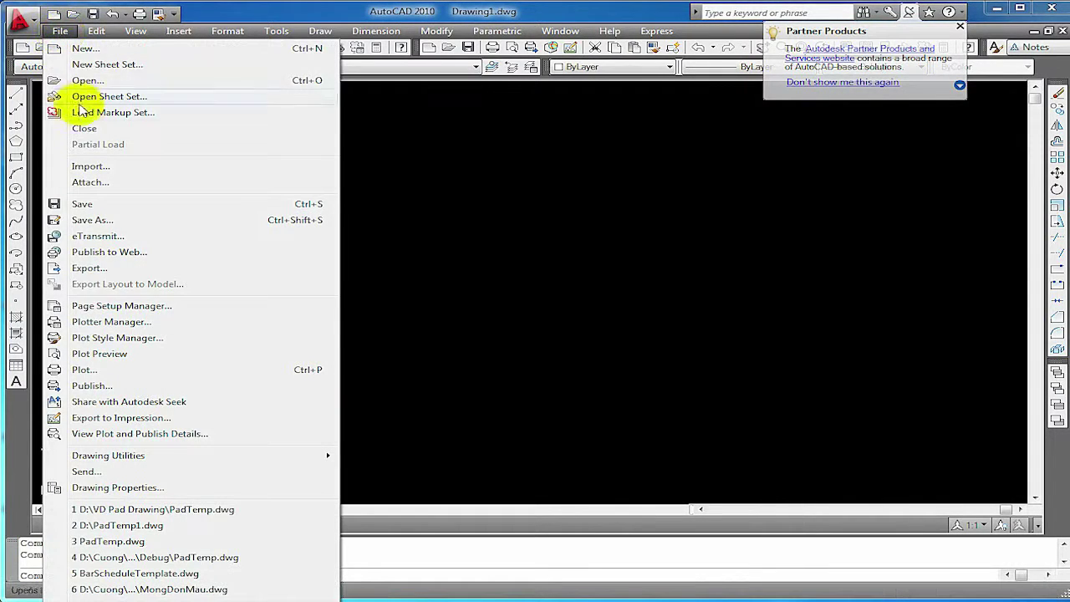
Step: Open PadTemp.dwg as a read-only drawing
click(86, 72)
click(439, 303)
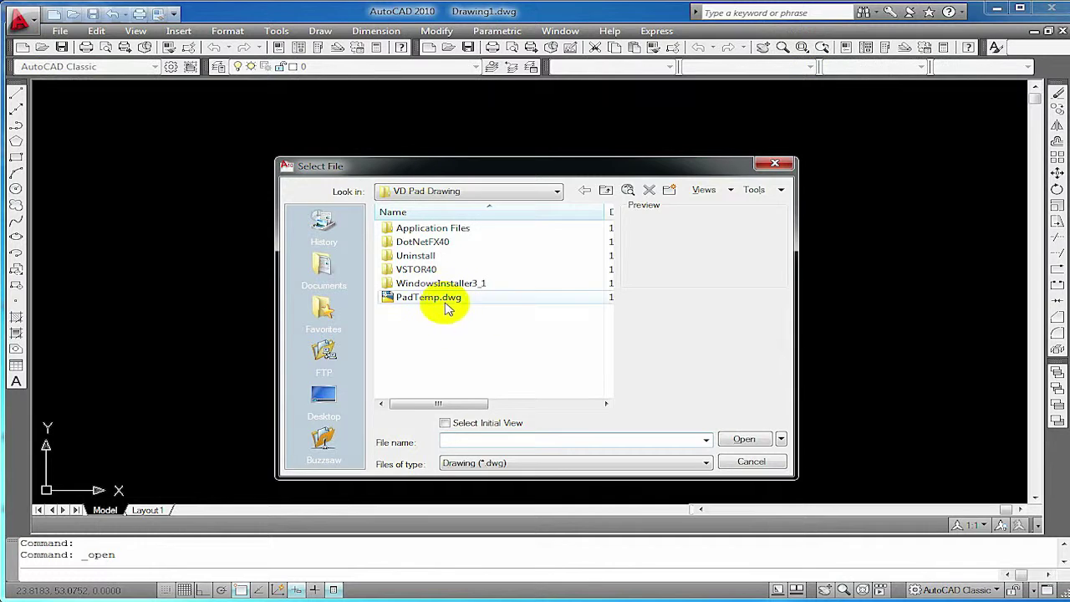
click(743, 439)
click(609, 343)
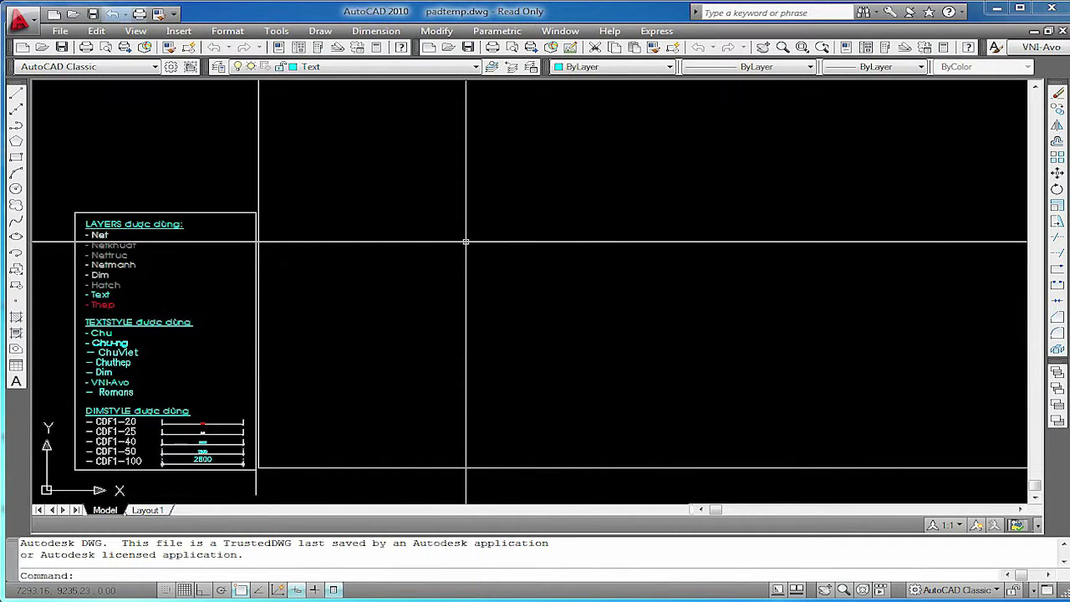
Step: Load the CMongDon2016.fas application through Tools > AutoLISP > Load Application
click(276, 32)
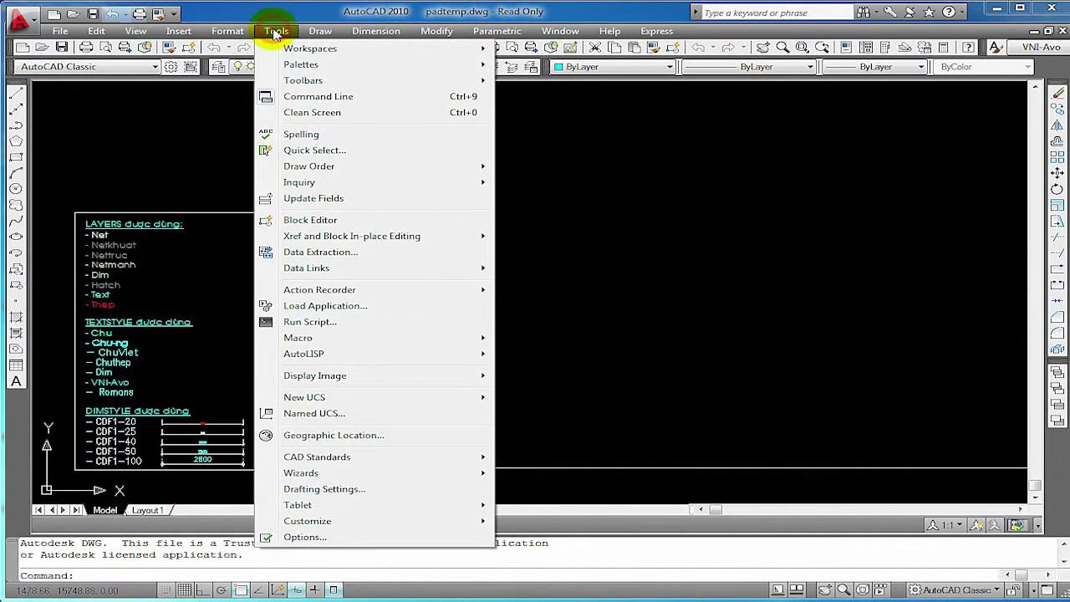
mouse_move(346, 353)
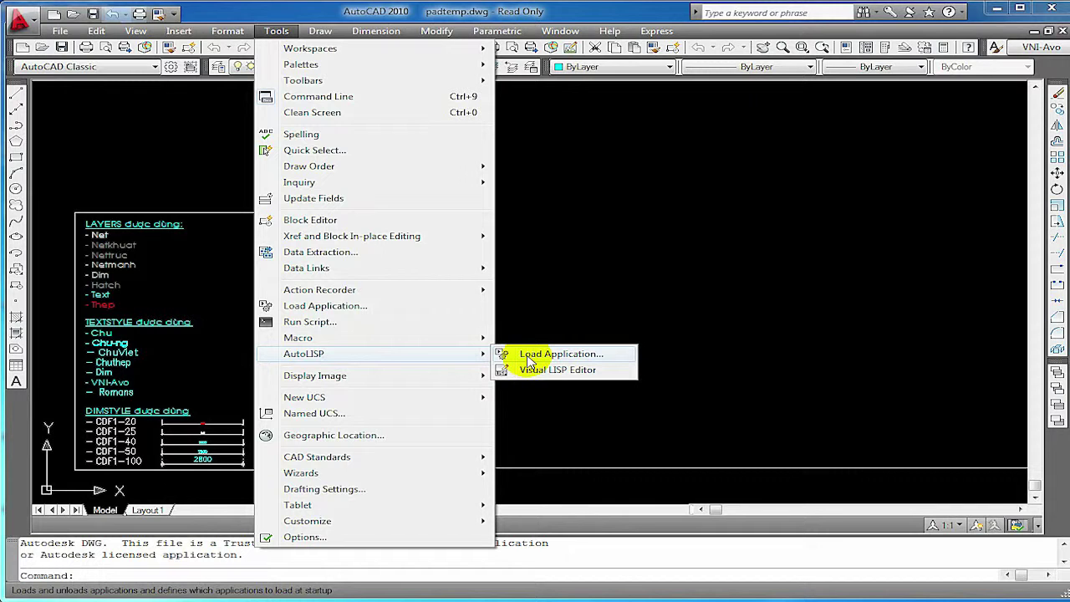
click(529, 358)
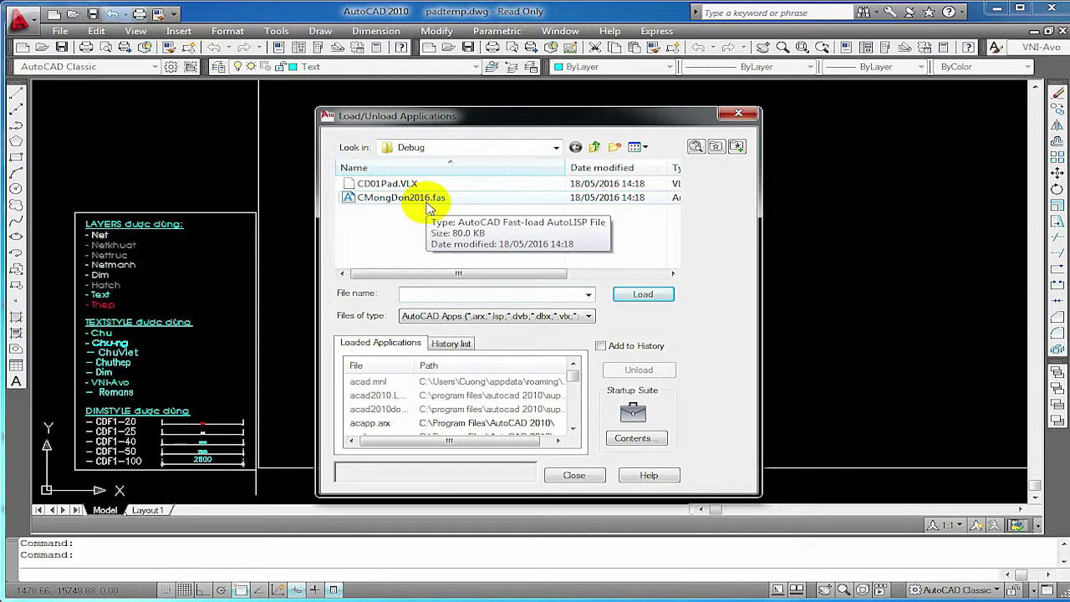
double_click(428, 199)
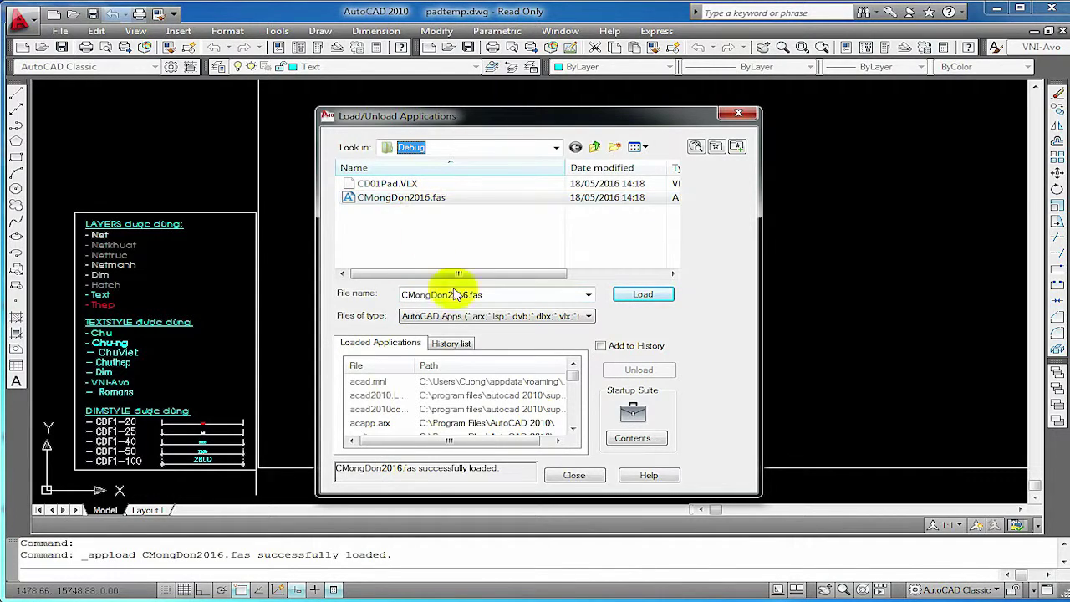
click(573, 475)
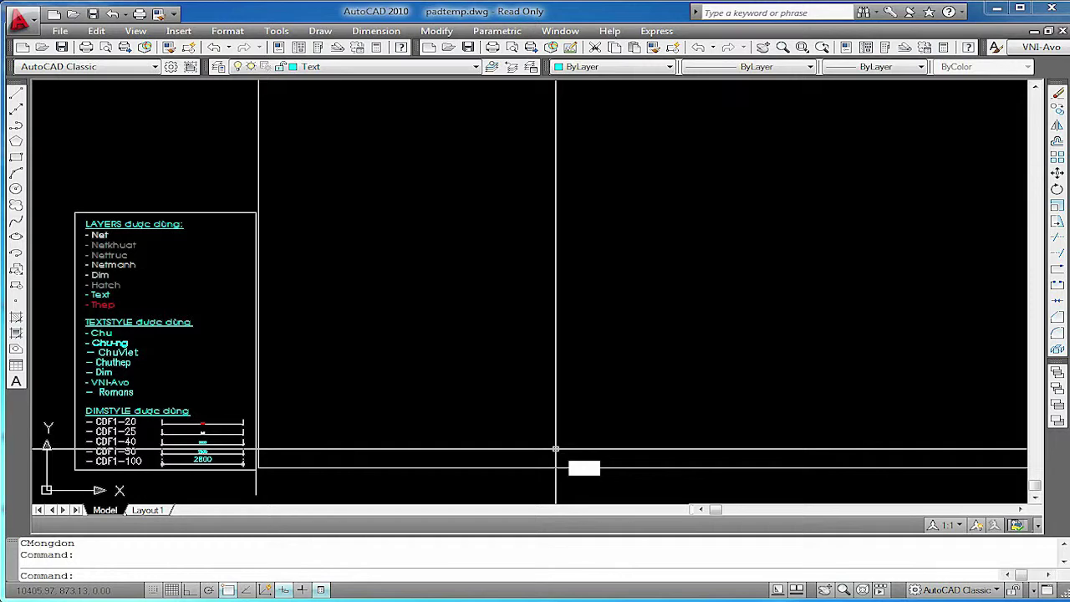
Step: Run CMONGDON with data file Pad.txt and draw the pad footing left of centre
text(cmongdon)
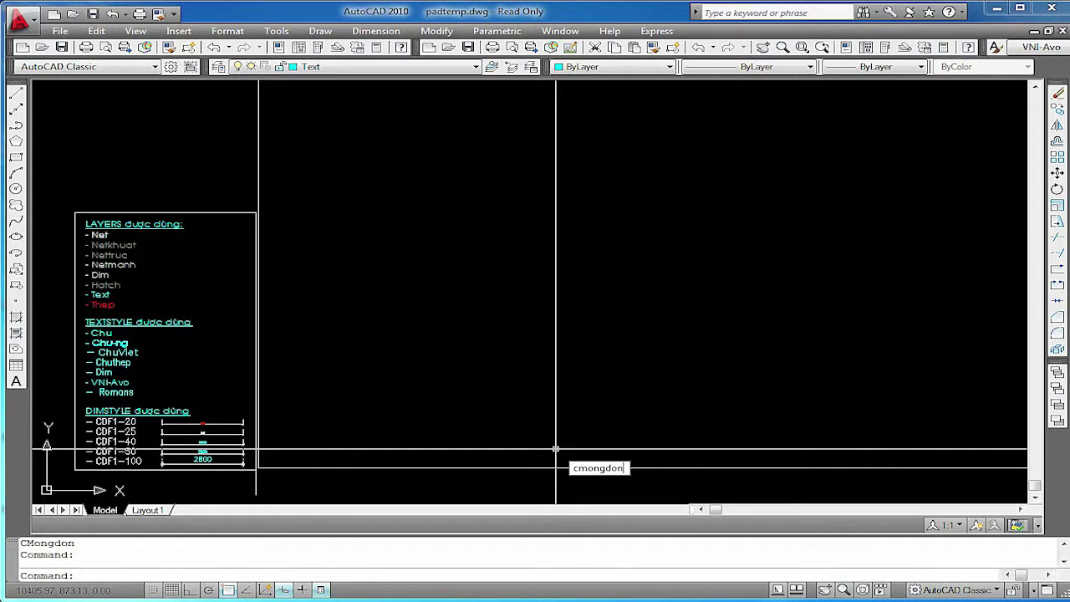
key(Return)
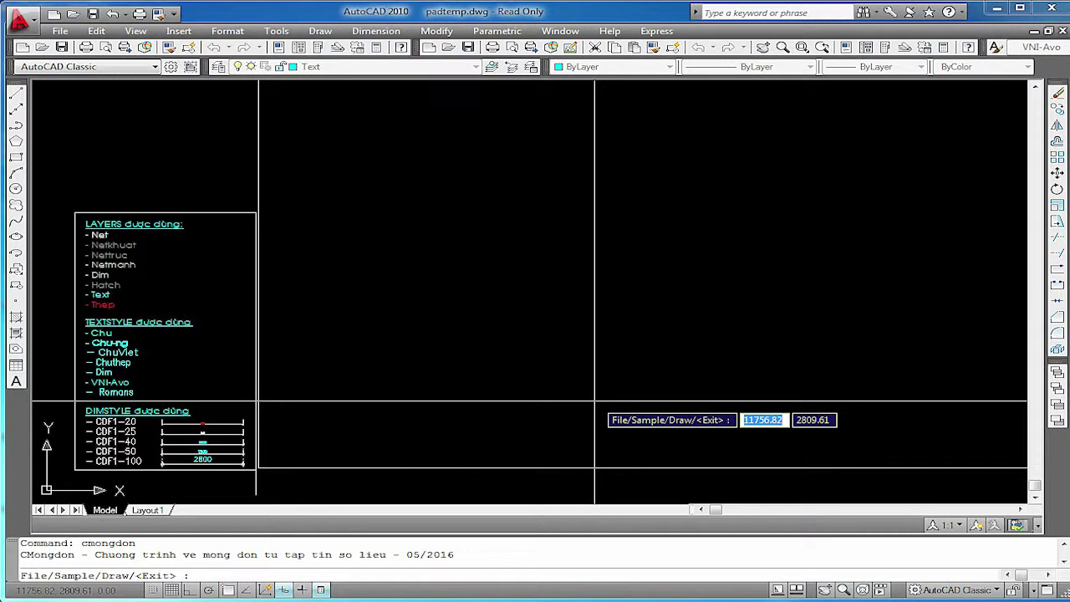
text(f)
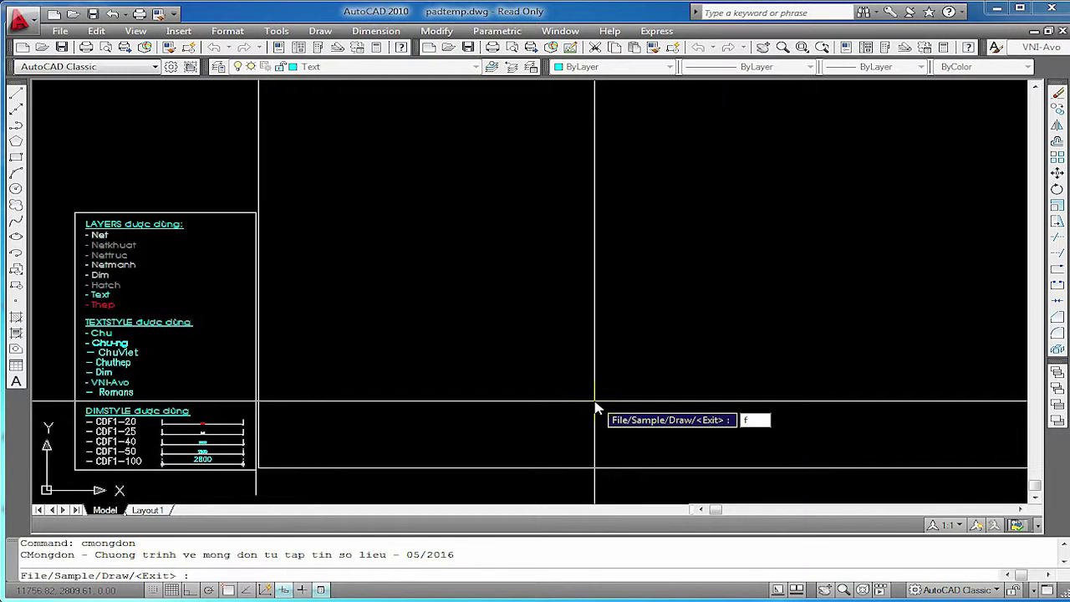
key(Return)
drag(839, 294, 837, 311)
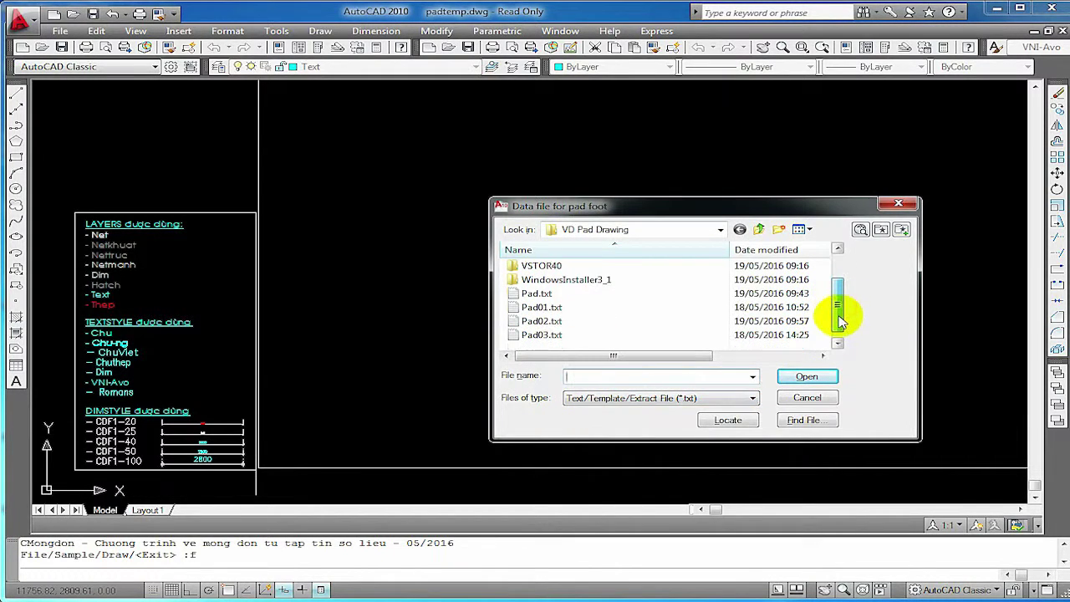
click(540, 294)
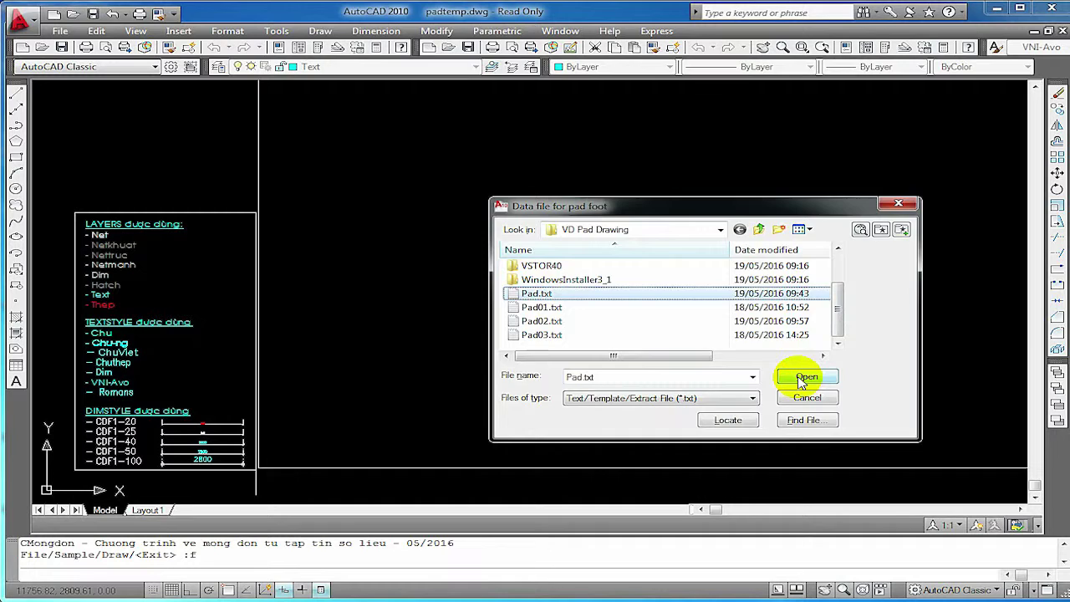
click(807, 377)
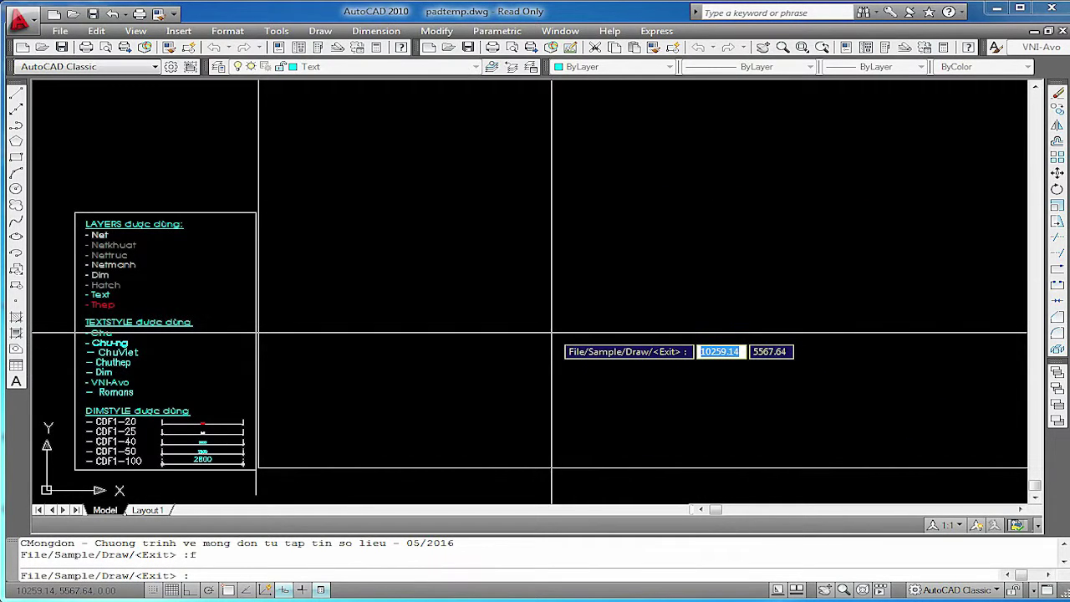
text(d)
key(Return)
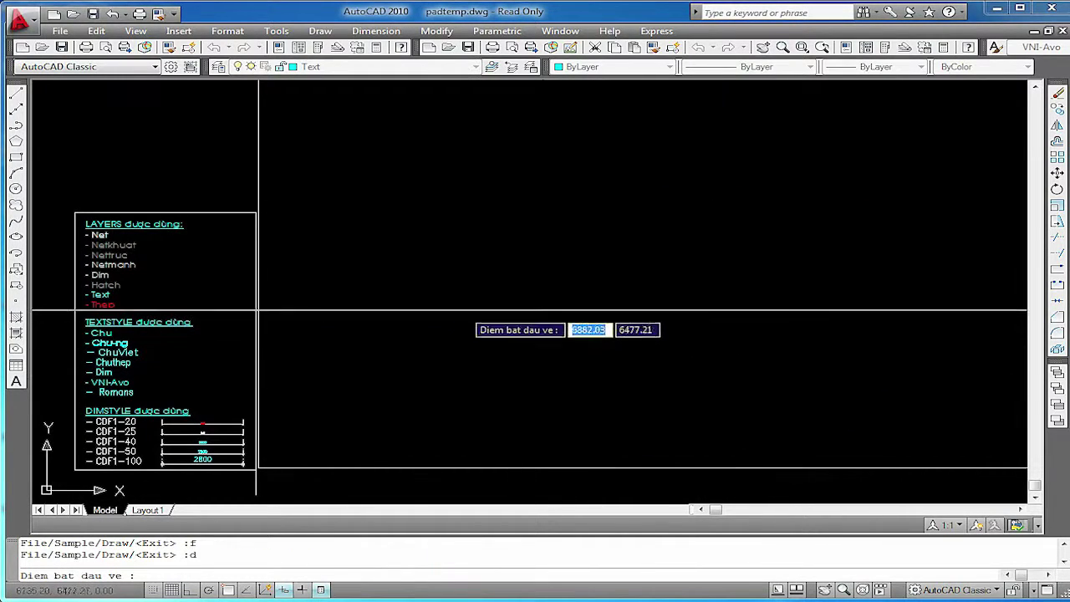
click(380, 283)
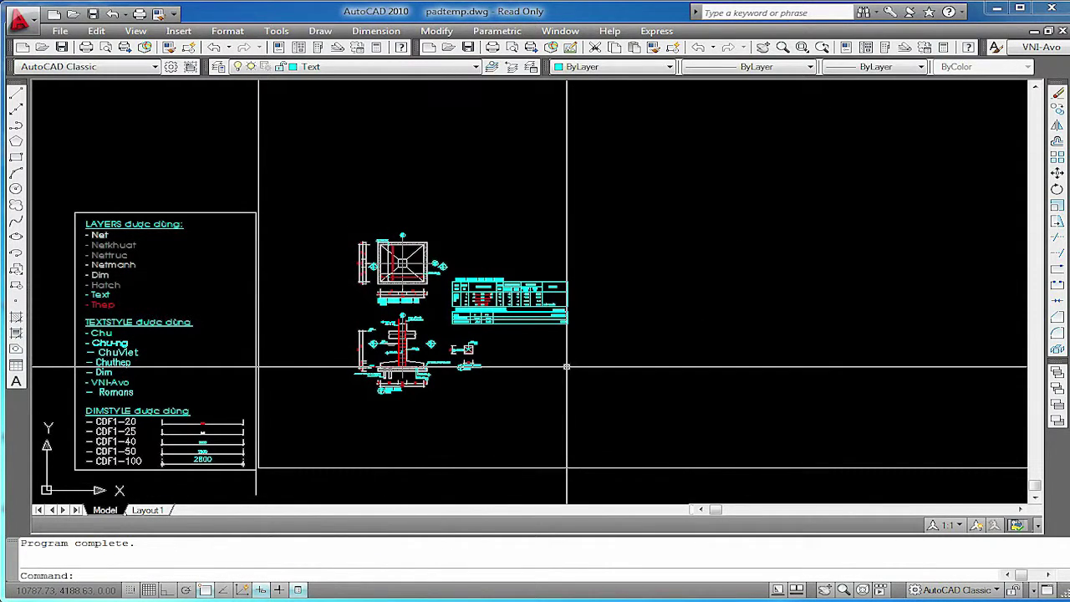
Step: Rerun CMONGDON and load Pad01.txt as the footing data file
key(Return)
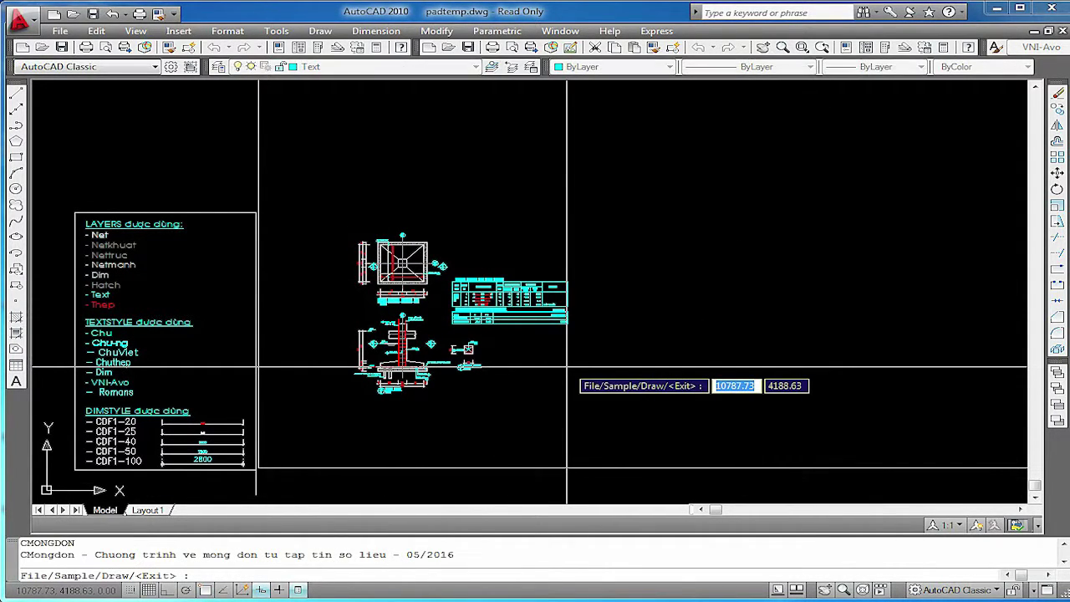
text(f)
key(Return)
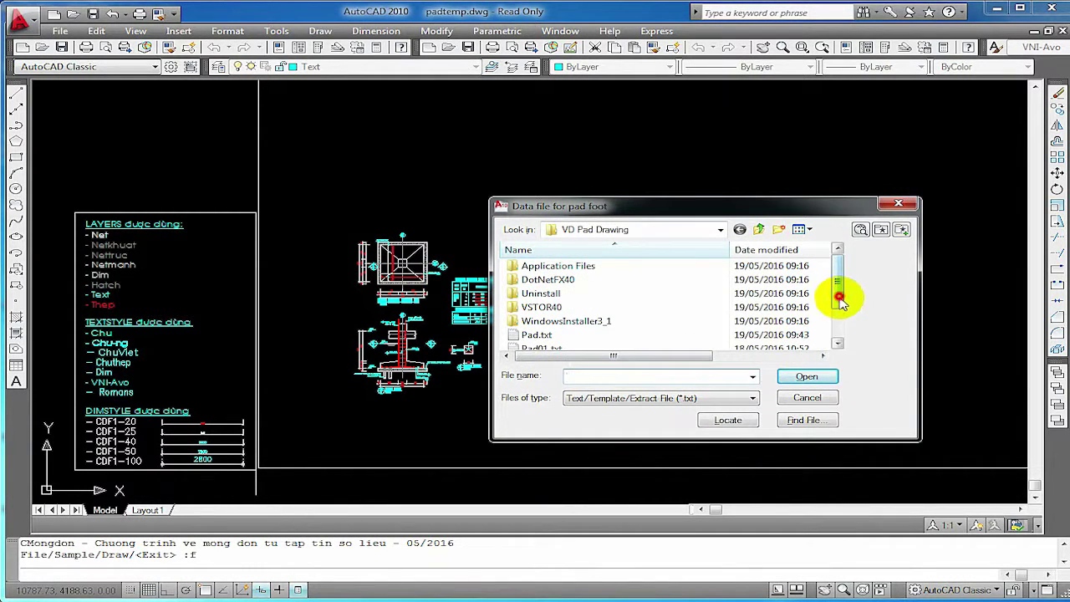
drag(839, 300, 837, 330)
click(589, 308)
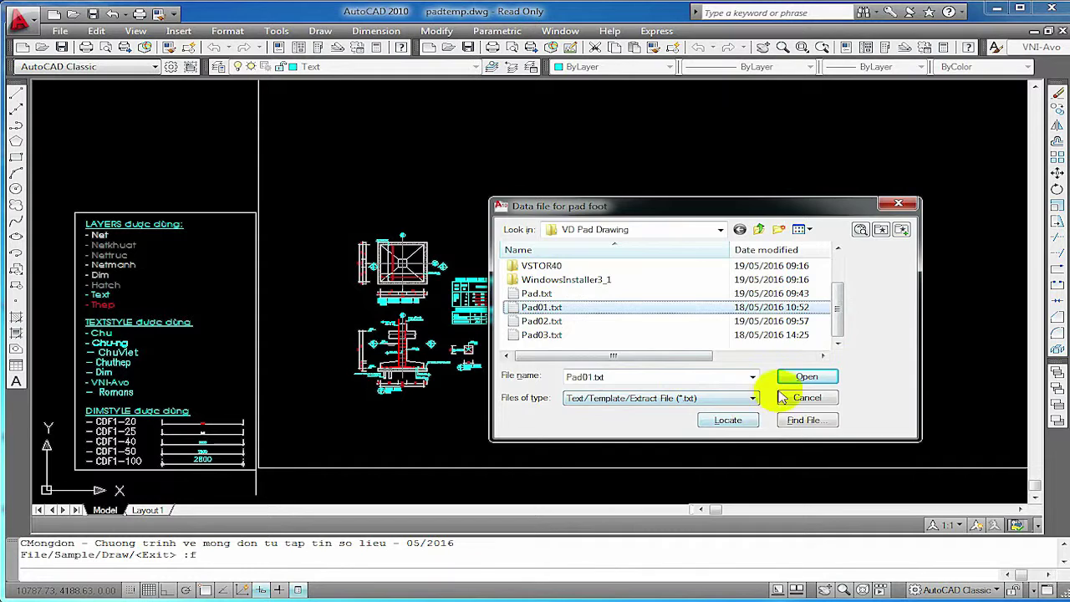
click(785, 397)
text(f)
key(Return)
drag(838, 289, 837, 322)
click(539, 306)
click(807, 376)
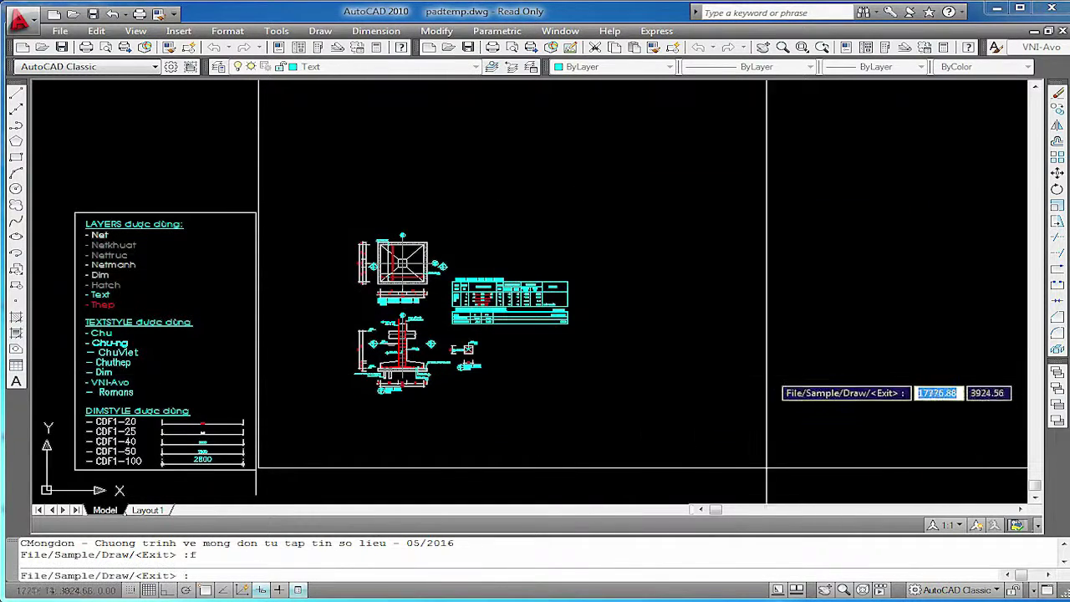
Step: Draw the Pad01.txt footing to the right of the first drawing
text(d)
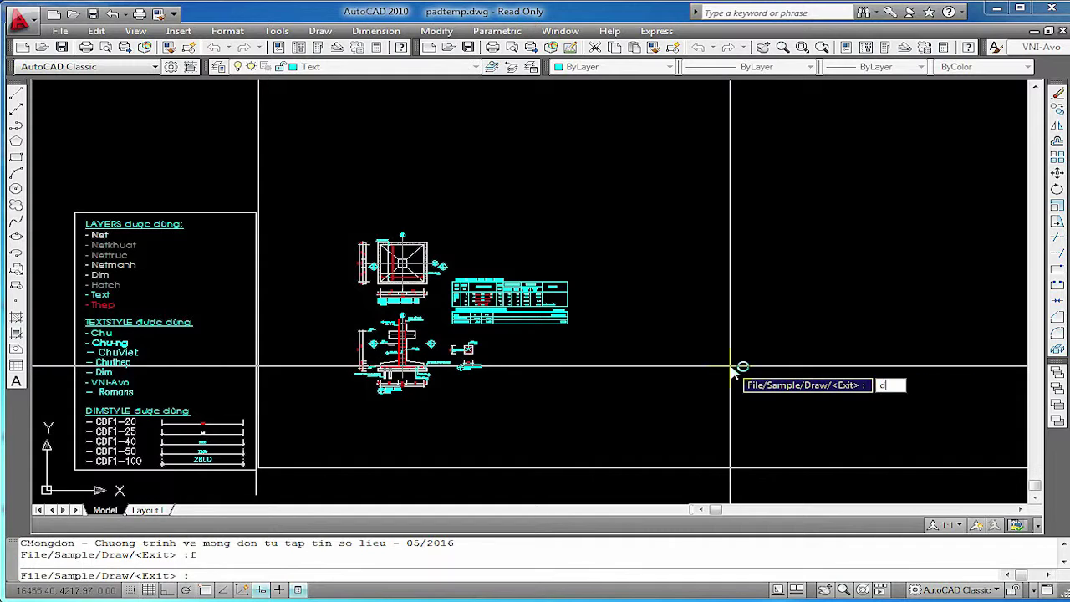
key(Return)
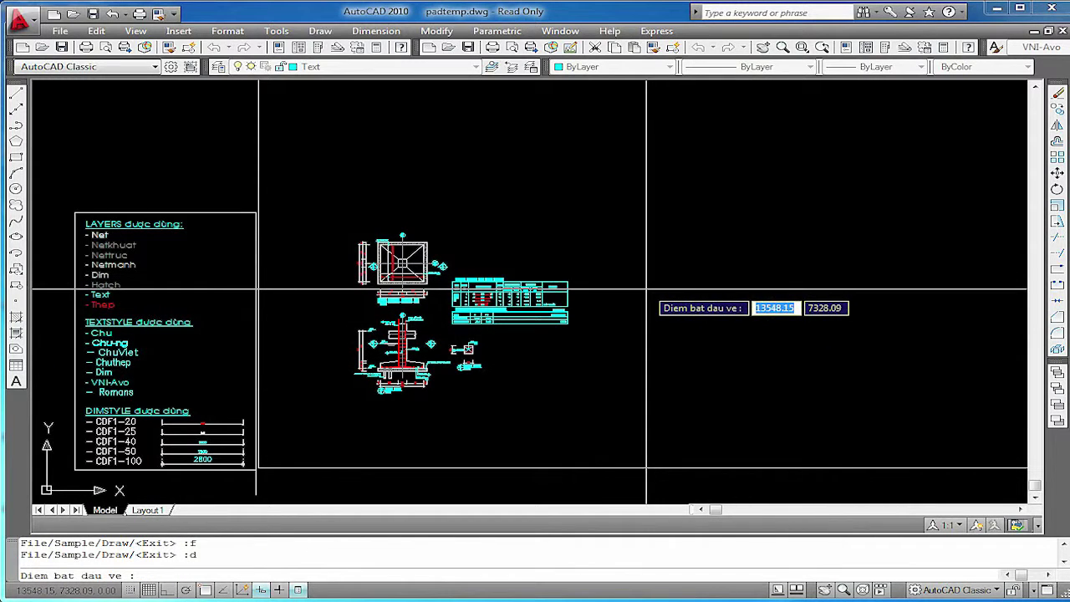
click(648, 289)
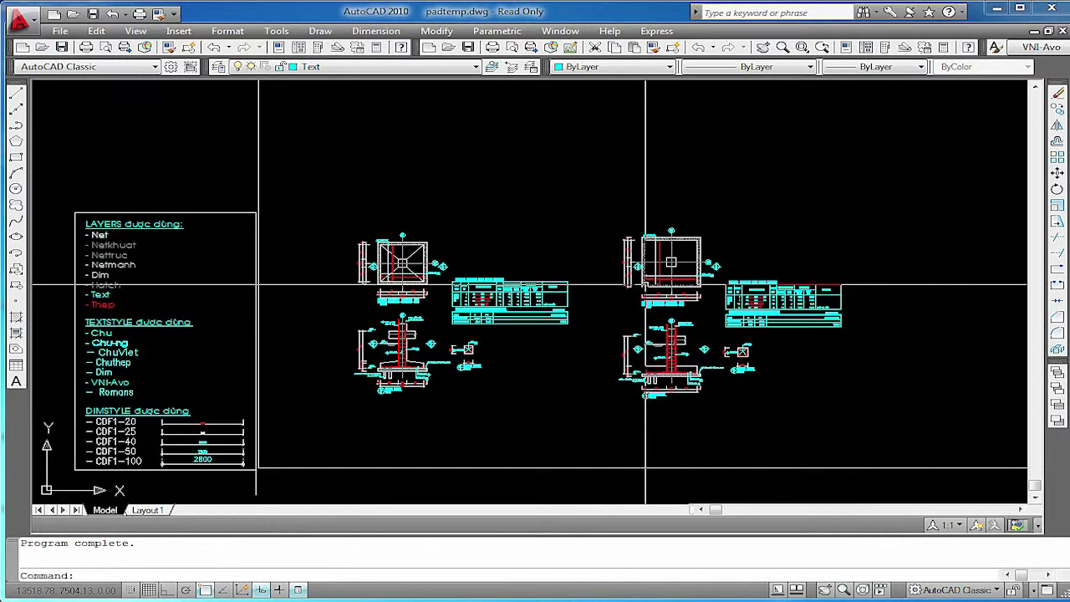
Step: Rerun CMONGDON and load Pad02.txt as the footing data file
key(Return)
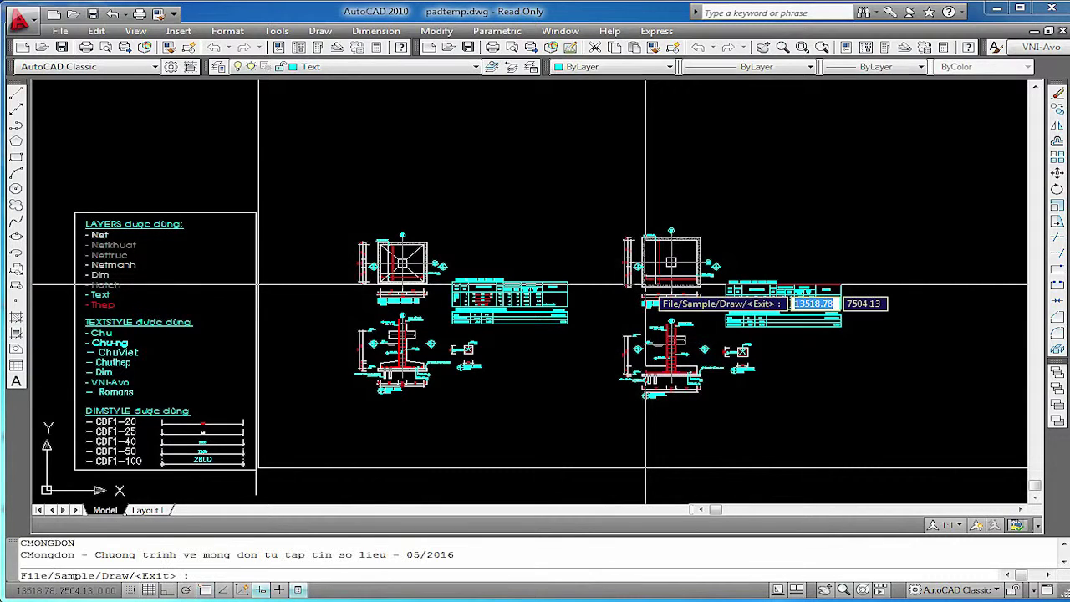
text(f)
key(Return)
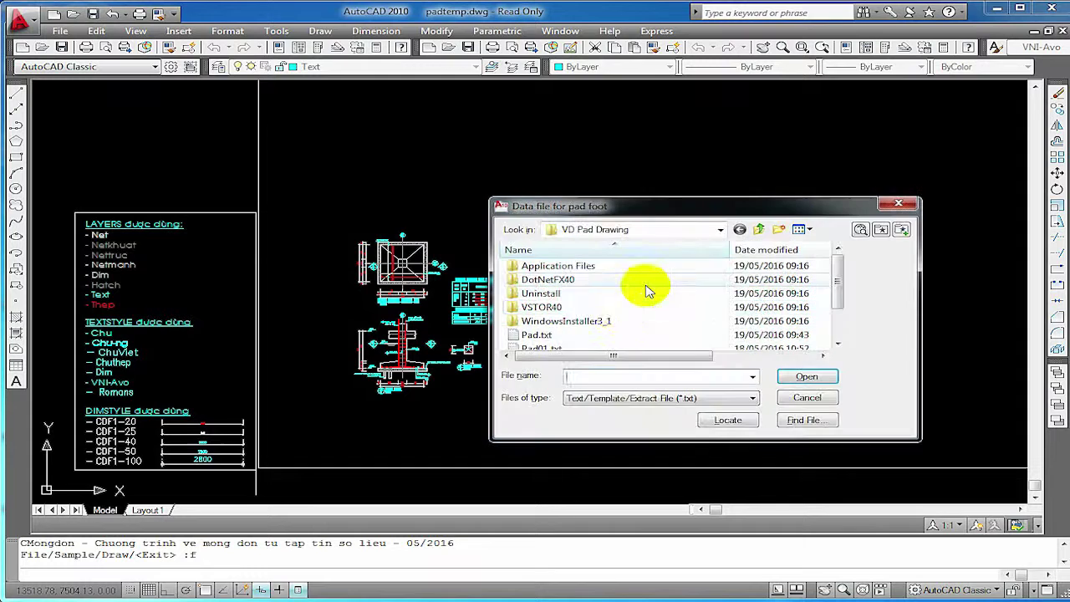
scroll(764, 301, down, 1)
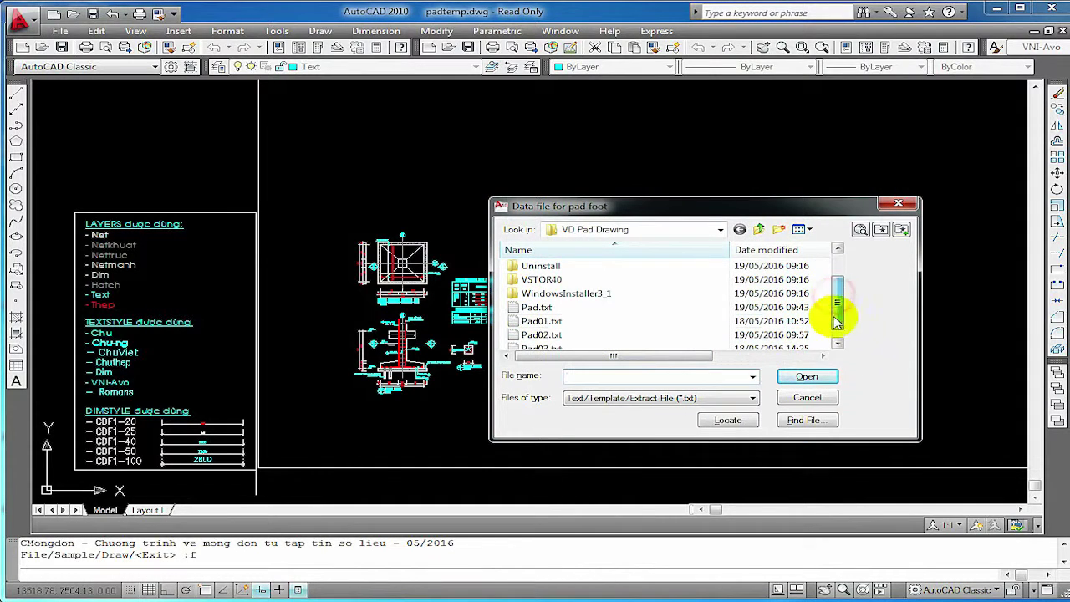
click(551, 334)
click(804, 377)
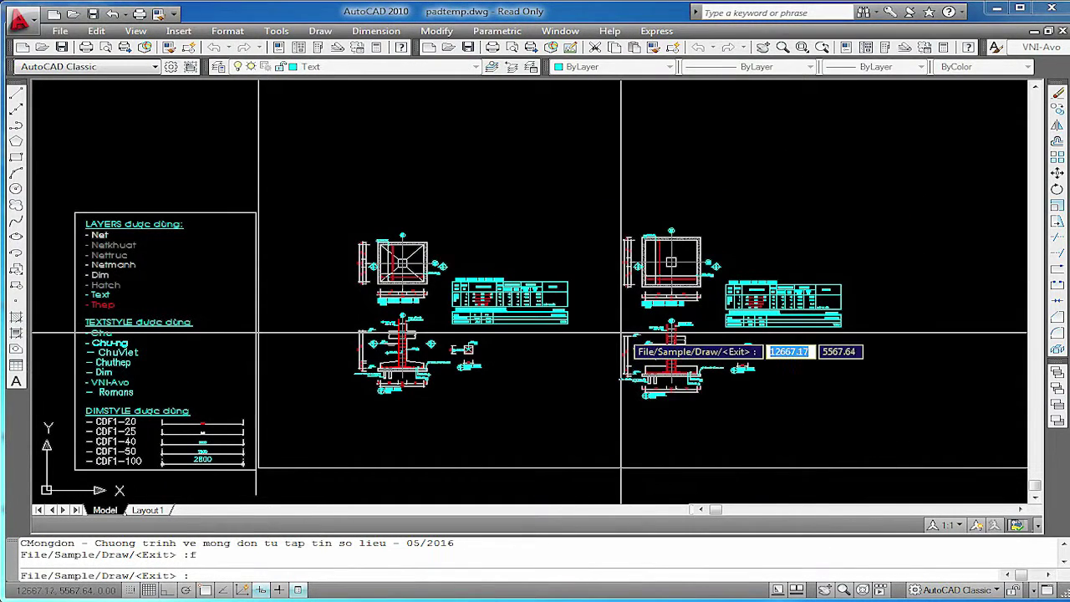
Step: Draw the Pad02.txt footing above the other two drawings
text(d)
key(Return)
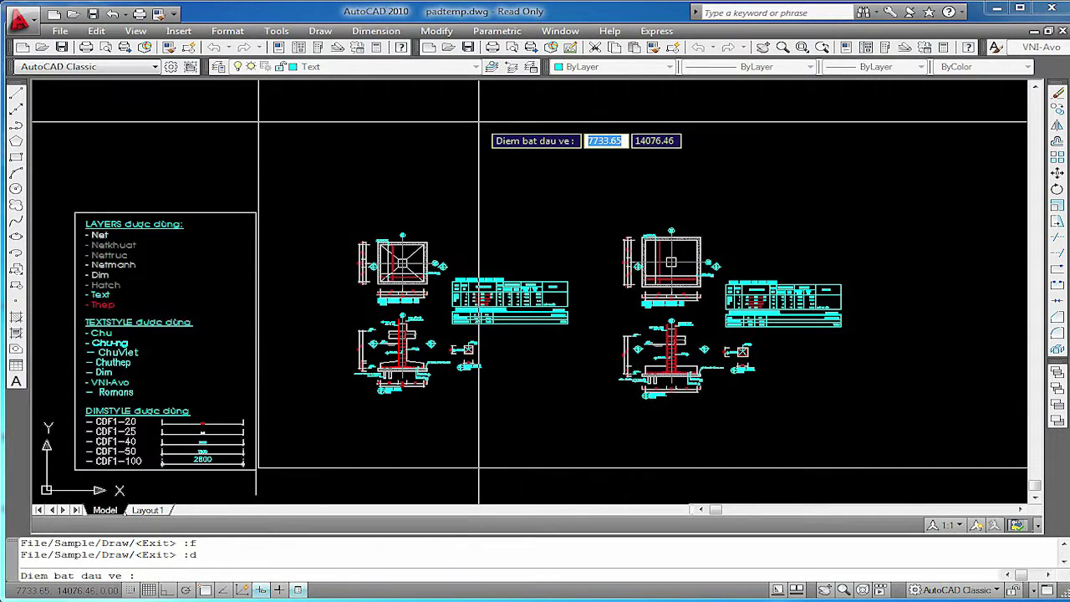
click(481, 126)
scroll(435, 239, down, 3)
scroll(550, 202, up, 2)
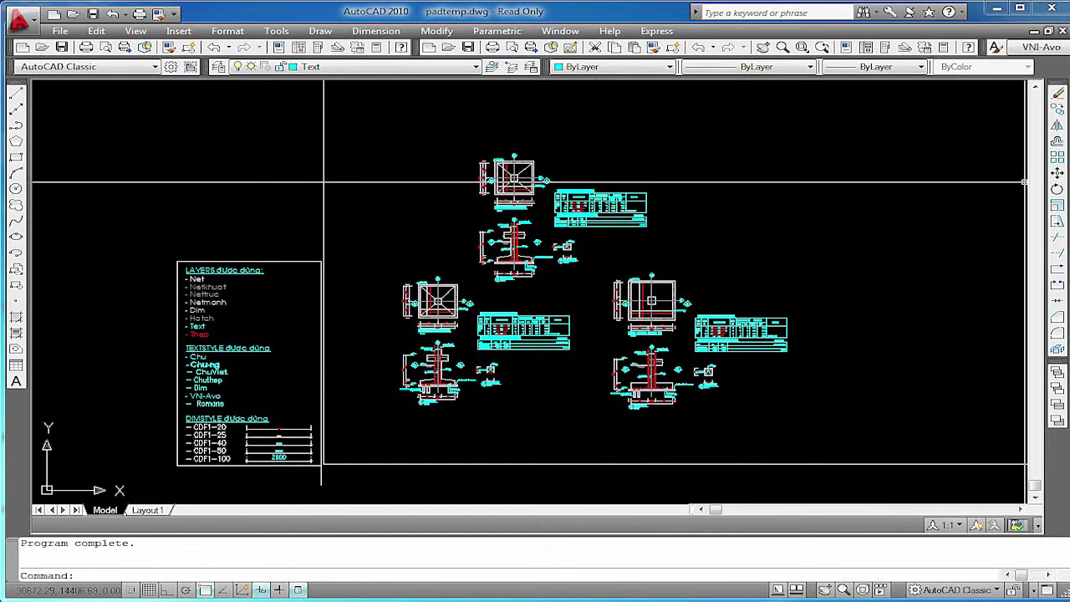
Step: Close AutoCAD without saving changes to PadTemp.dwg
click(1051, 8)
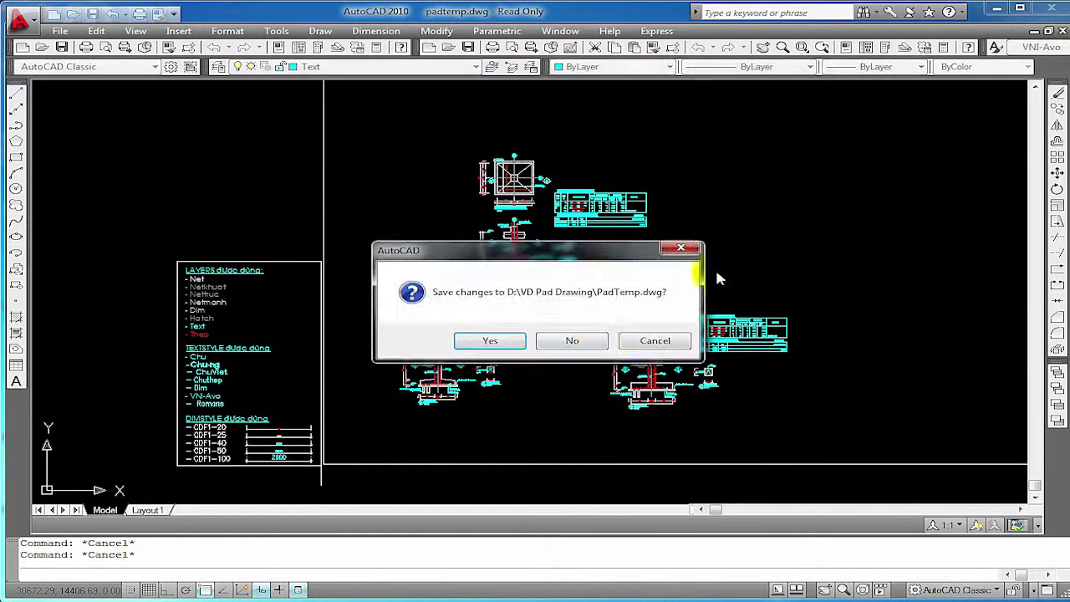
click(585, 341)
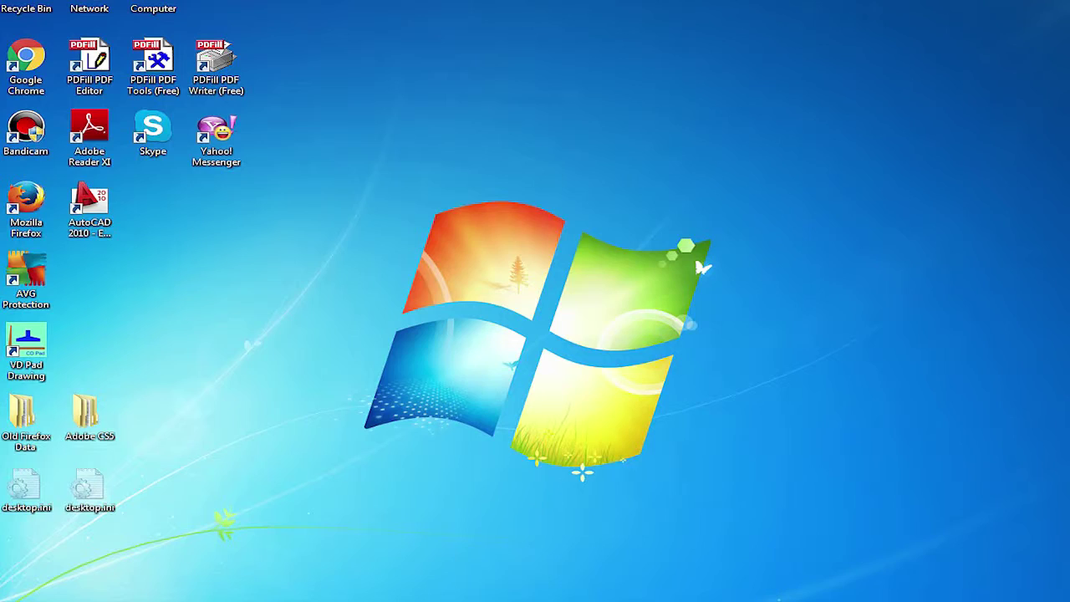